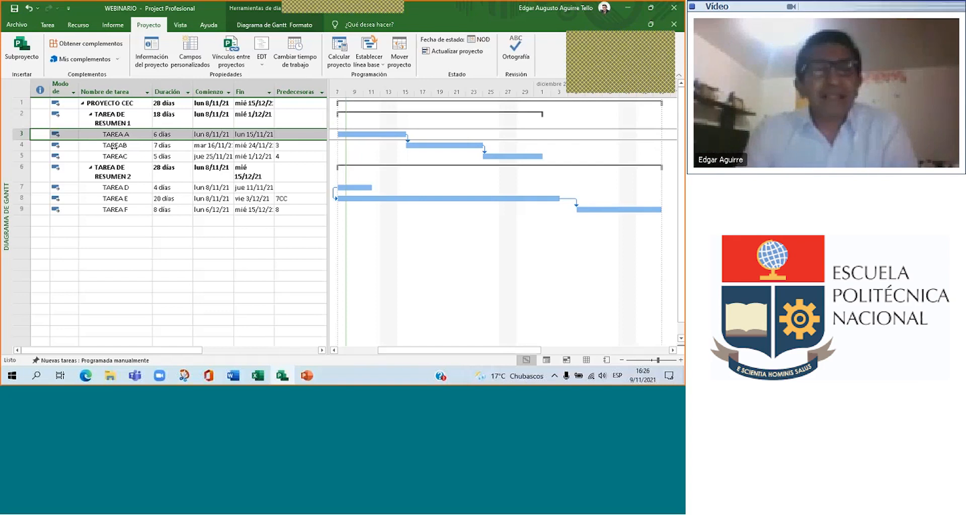
Step: Review the predecessor and link type in the task information of TAREAB and of TAREA E
{"action": "double_click", "coordinate": [114, 147]}
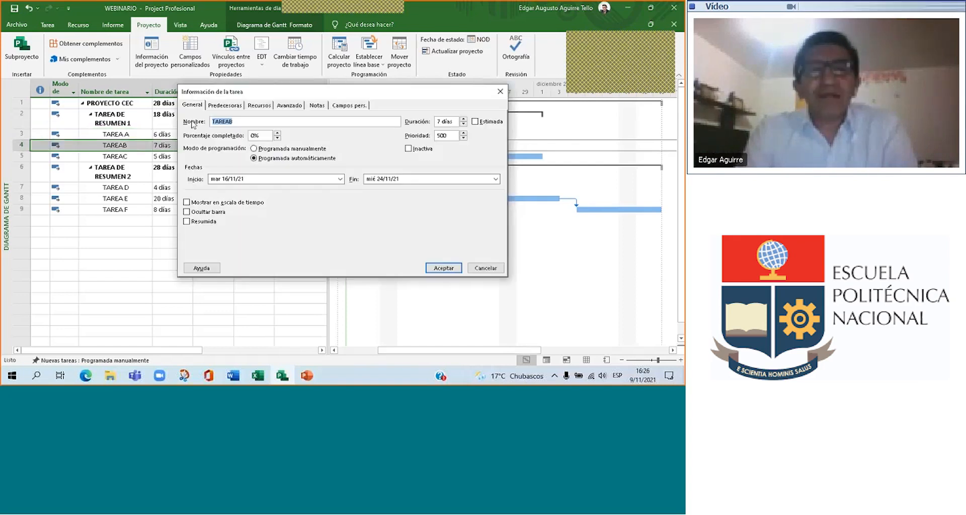
{"action": "left_click", "coordinate": [233, 106]}
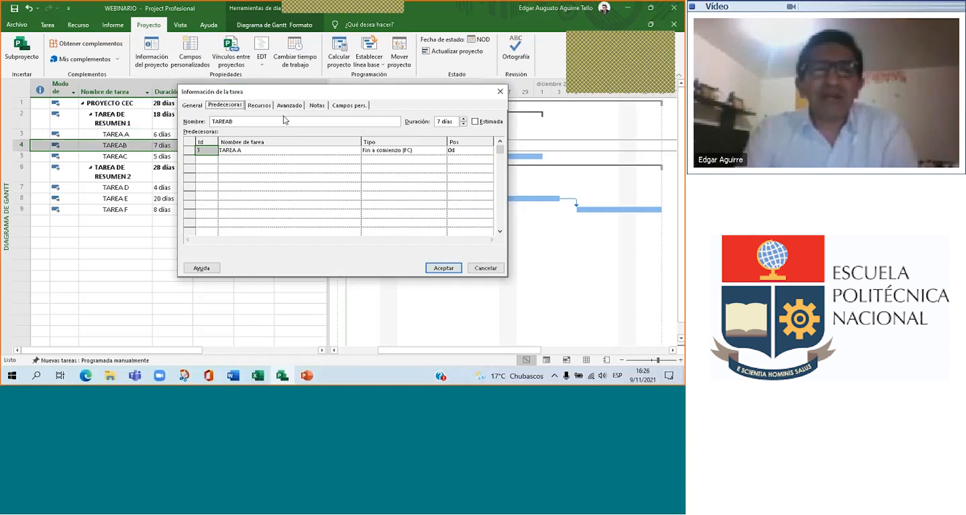
{"action": "left_click_drag", "start_coordinate": [282, 91], "coordinate": [286, 127]}
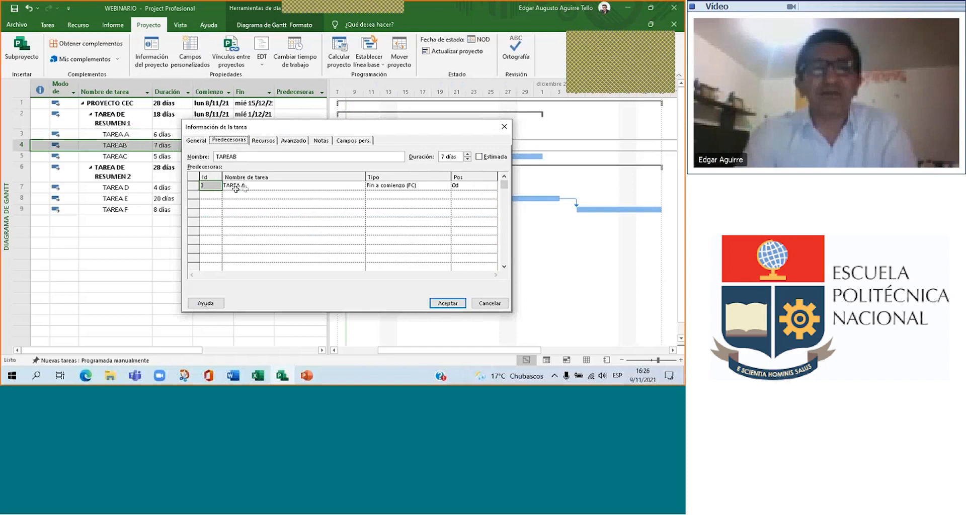
{"action": "left_click", "coordinate": [244, 188]}
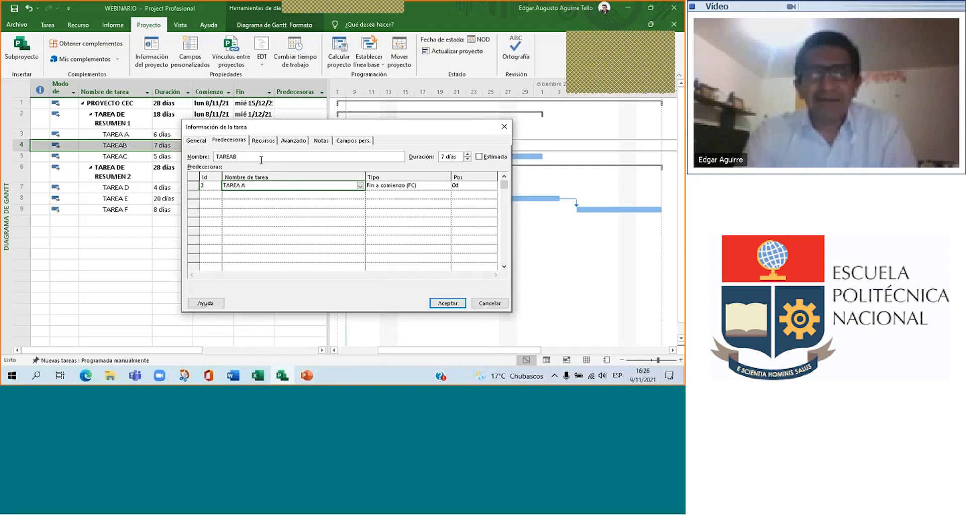
{"action": "left_click", "coordinate": [447, 303]}
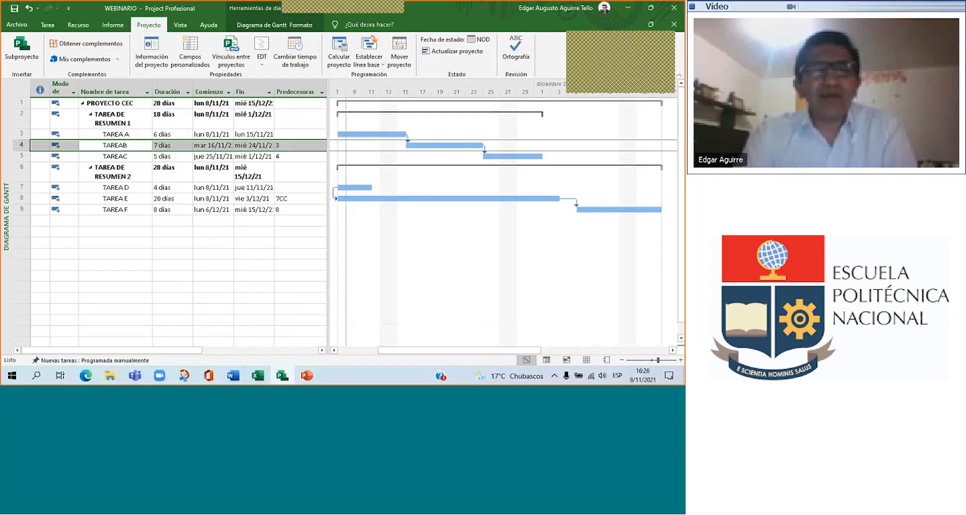
{"action": "double_click", "coordinate": [121, 198]}
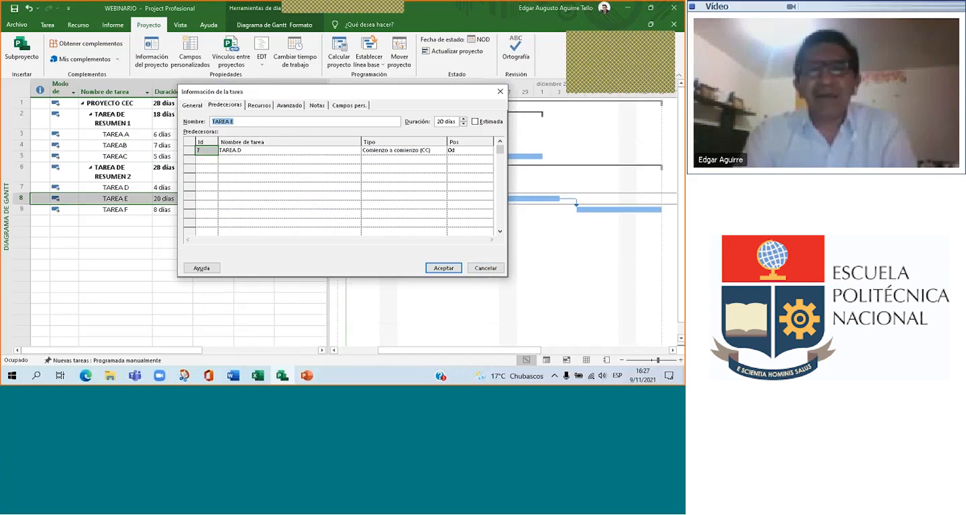
{"action": "left_click", "coordinate": [490, 269]}
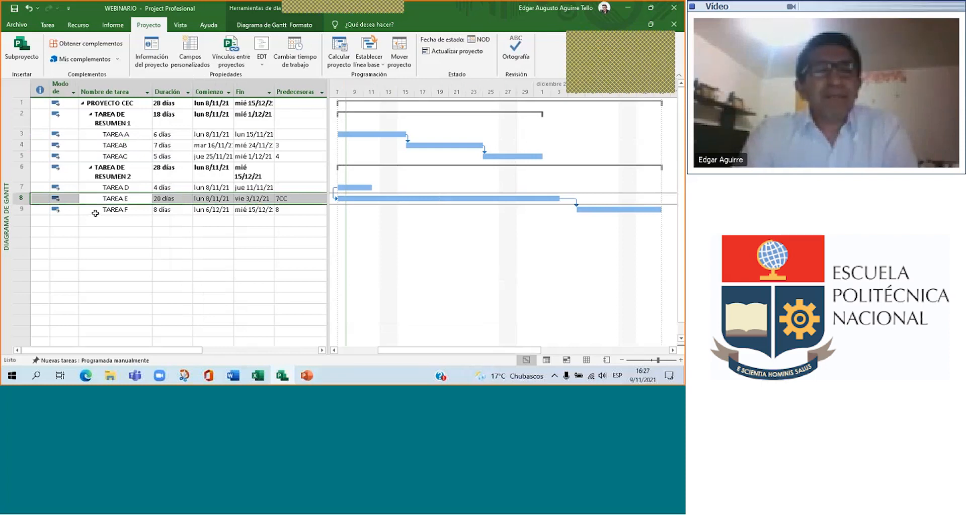
Step: Outdent TAREA A, TAREAB and TAREAC one level, and indent them again under TAREA DE RESUMEN 1
{"action": "left_click", "coordinate": [99, 166]}
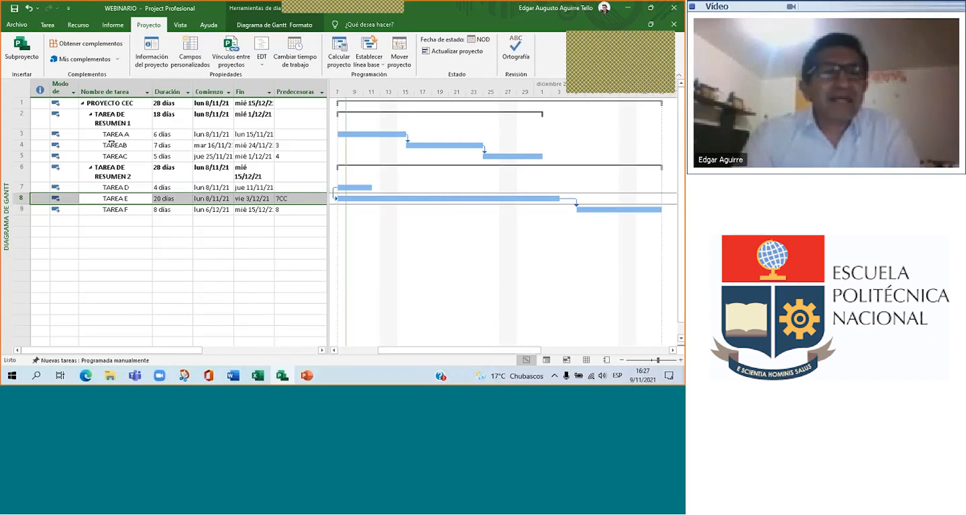
{"action": "left_click_drag", "start_coordinate": [115, 133], "coordinate": [116, 155]}
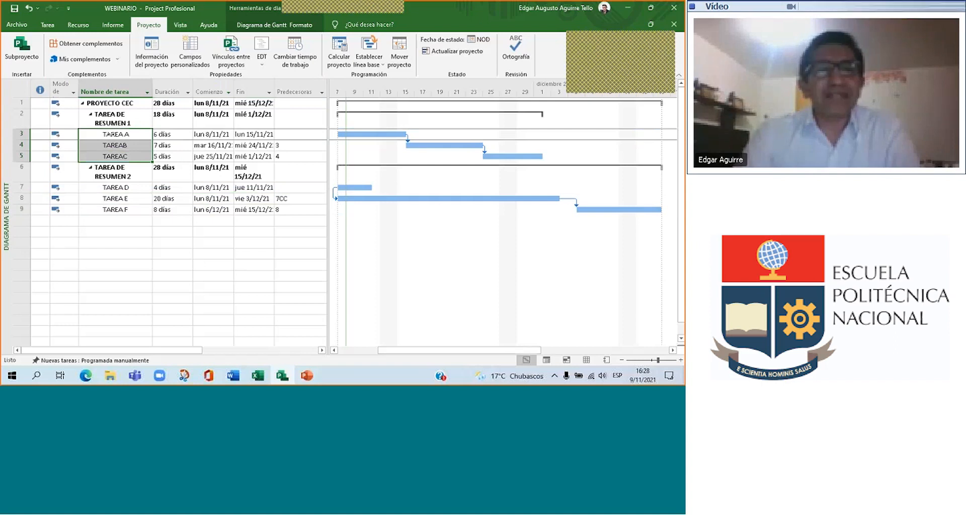
{"action": "key", "text": "Up"}
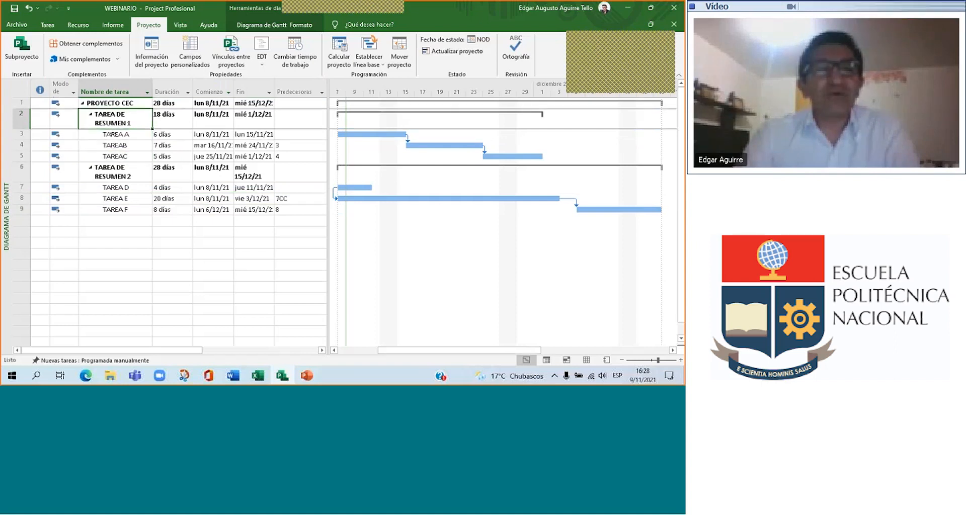
{"action": "left_click_drag", "start_coordinate": [111, 134], "coordinate": [113, 141]}
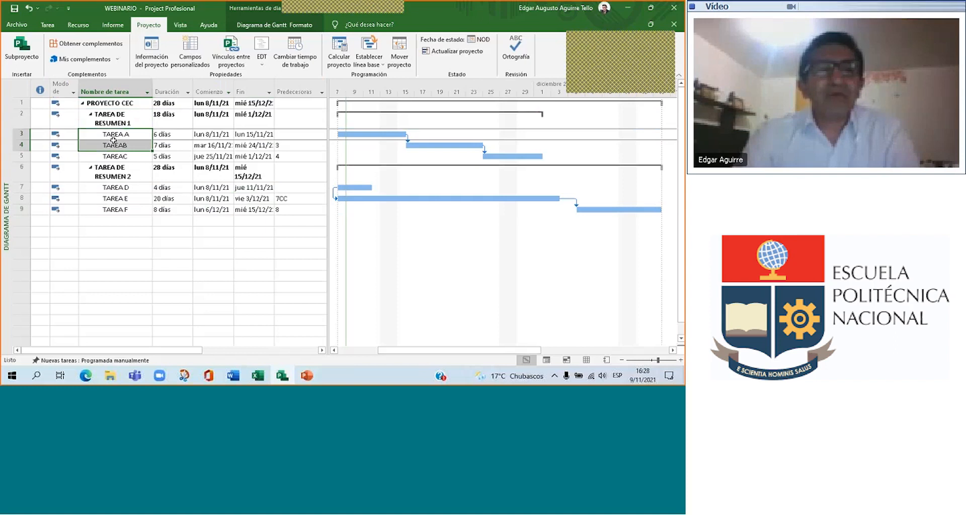
{"action": "left_click", "coordinate": [114, 135]}
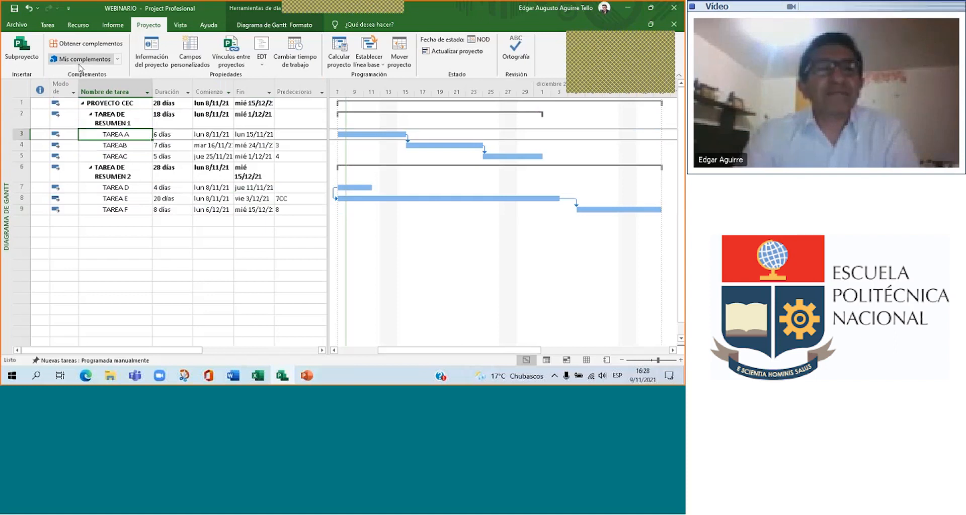
{"action": "left_click", "coordinate": [48, 25]}
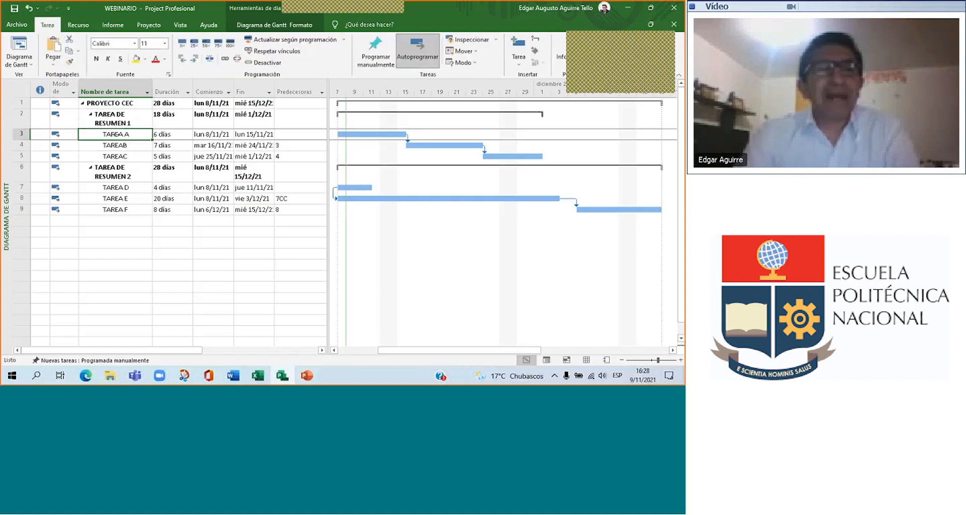
{"action": "left_click_drag", "start_coordinate": [114, 134], "coordinate": [113, 156]}
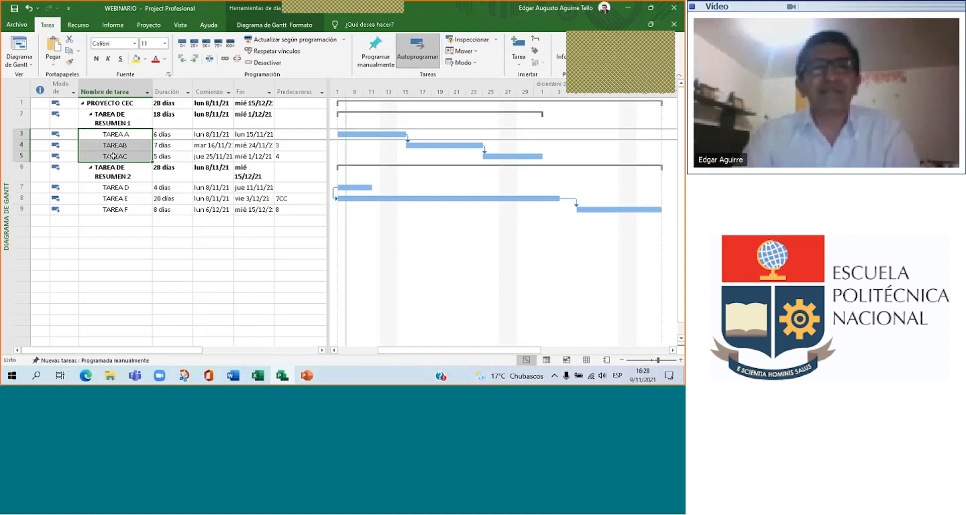
{"action": "right_click", "coordinate": [114, 153]}
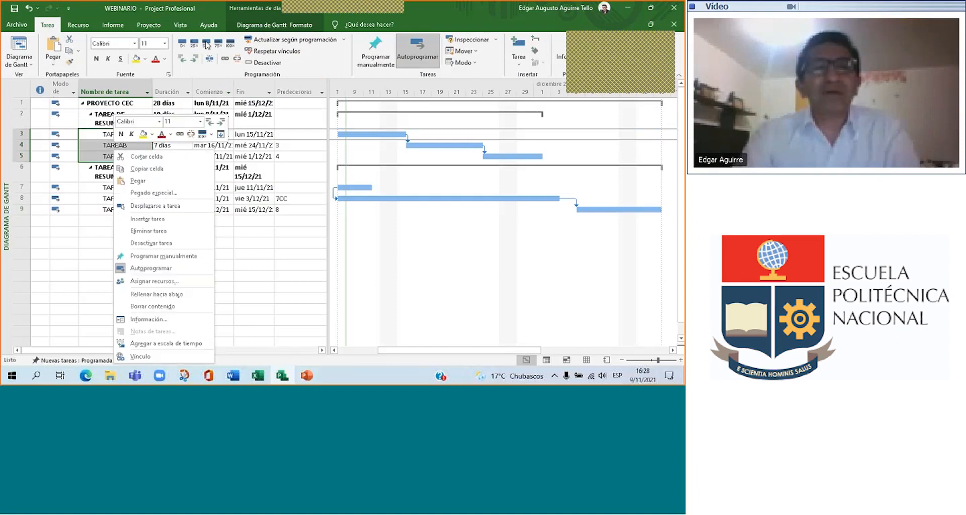
{"action": "left_click", "coordinate": [183, 60]}
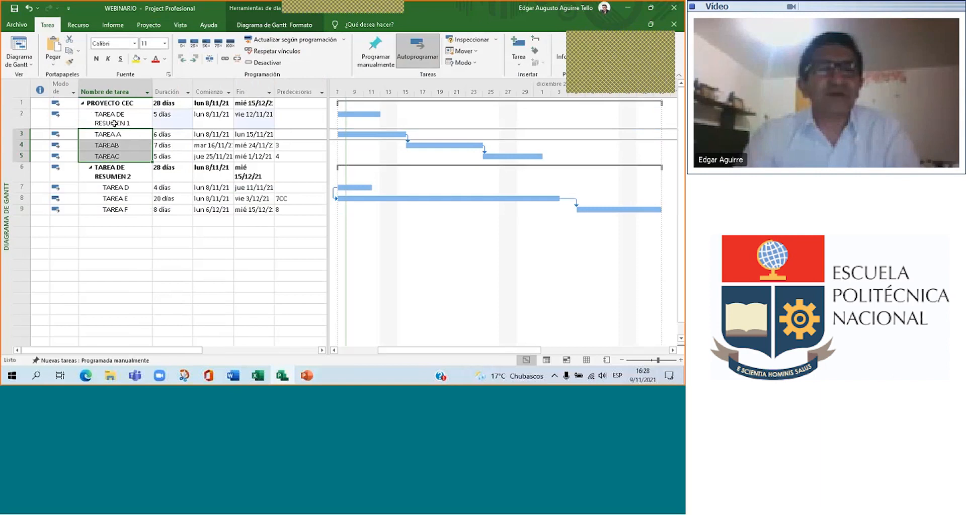
{"action": "left_click", "coordinate": [195, 60]}
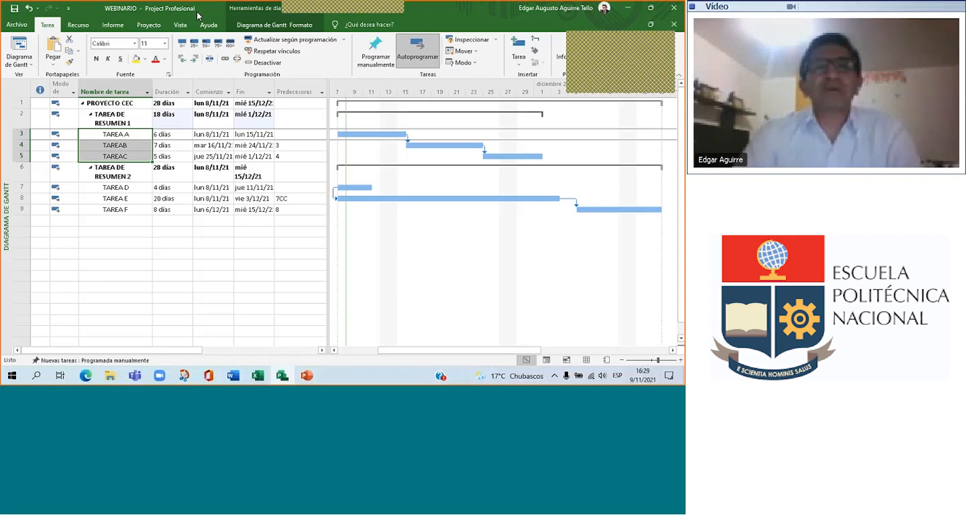
{"action": "left_click", "coordinate": [300, 24]}
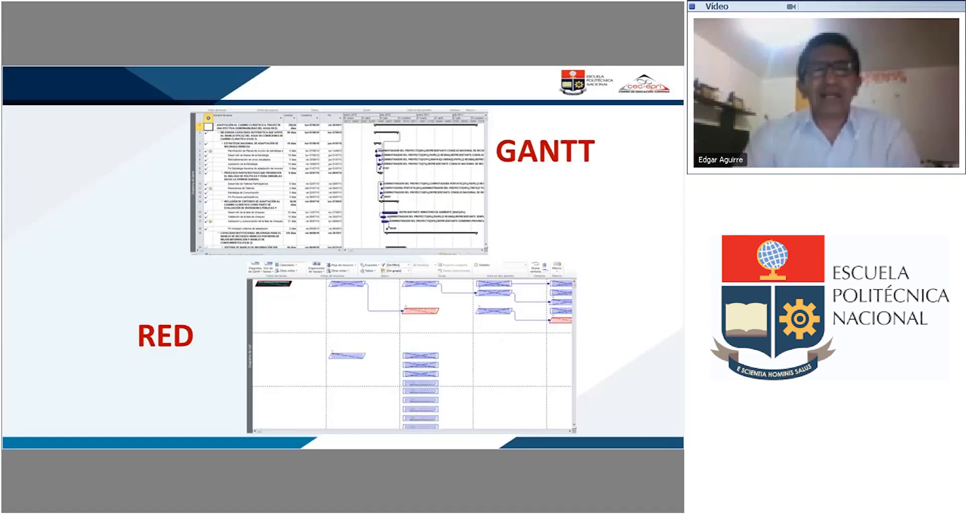
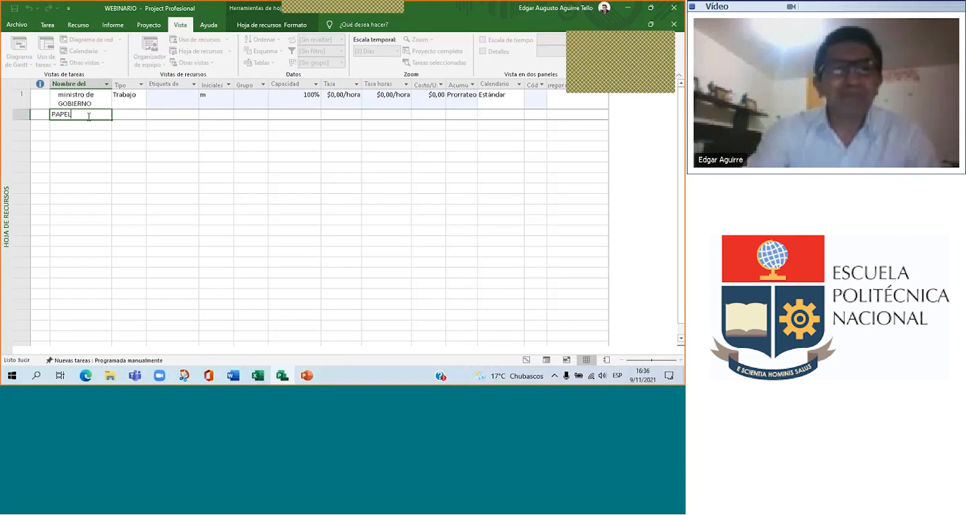
Step: Add the resources PAPEL, OBRERO 1 and ALQUILER DE CAMIONETA below ministro de GOBIERNO in the resource sheet
{"action": "key", "text": "Return"}
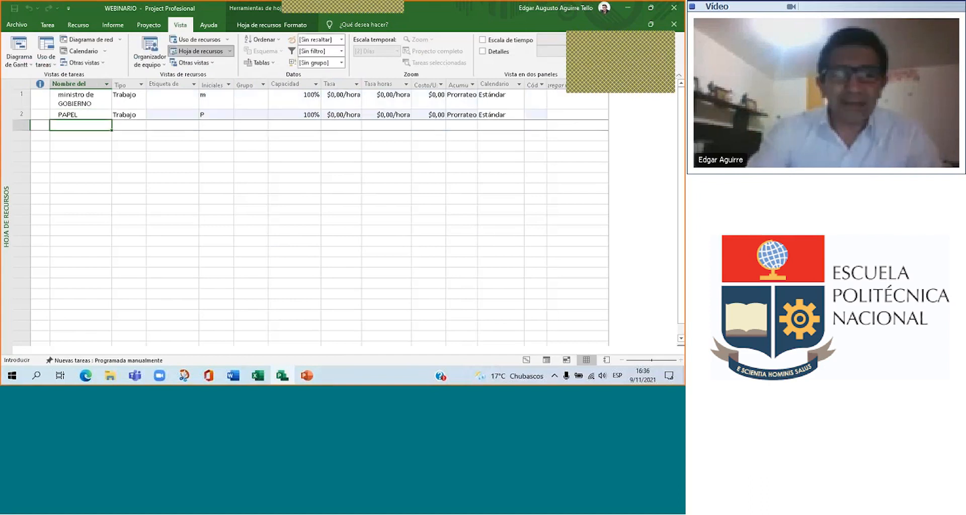
{"action": "type", "text": "OBRERO 1"}
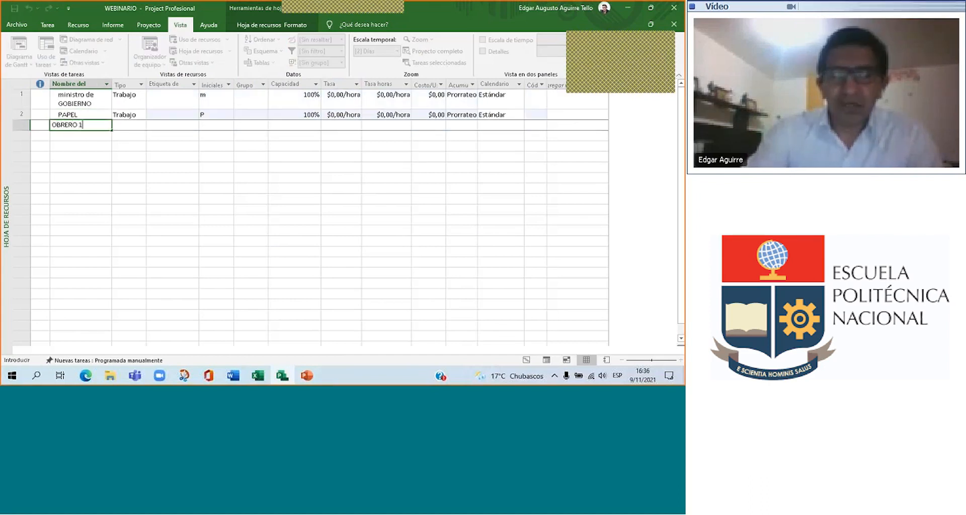
{"action": "key", "text": "Return"}
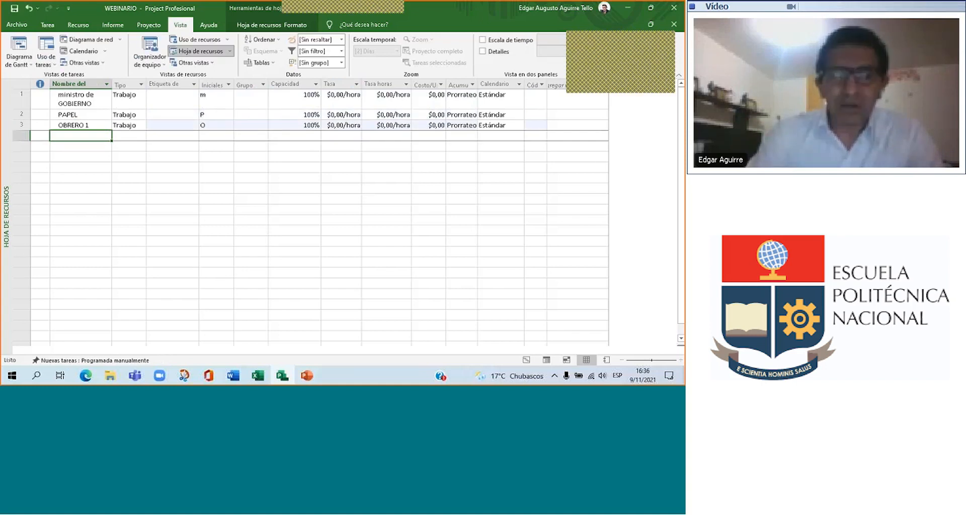
{"action": "type", "text": "ALQUI"}
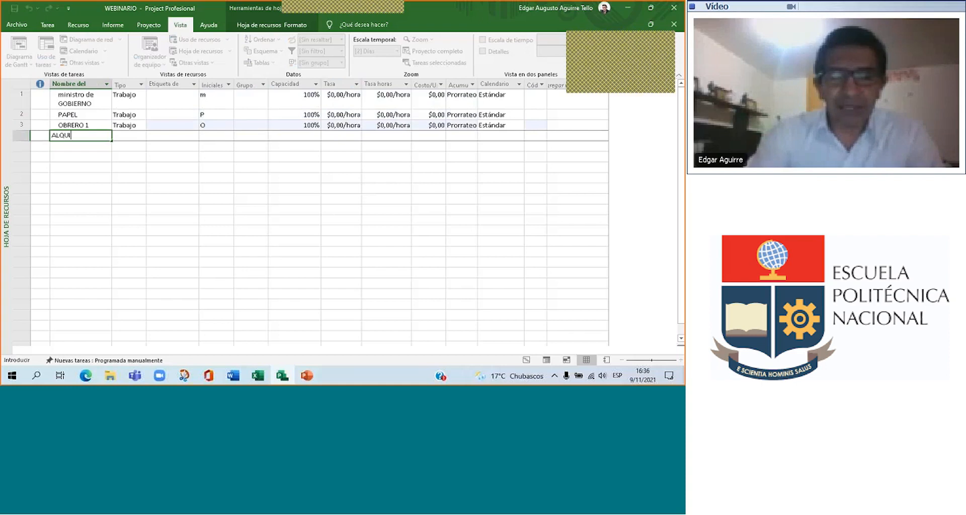
{"action": "type", "text": "LER DE CAMIONETA"}
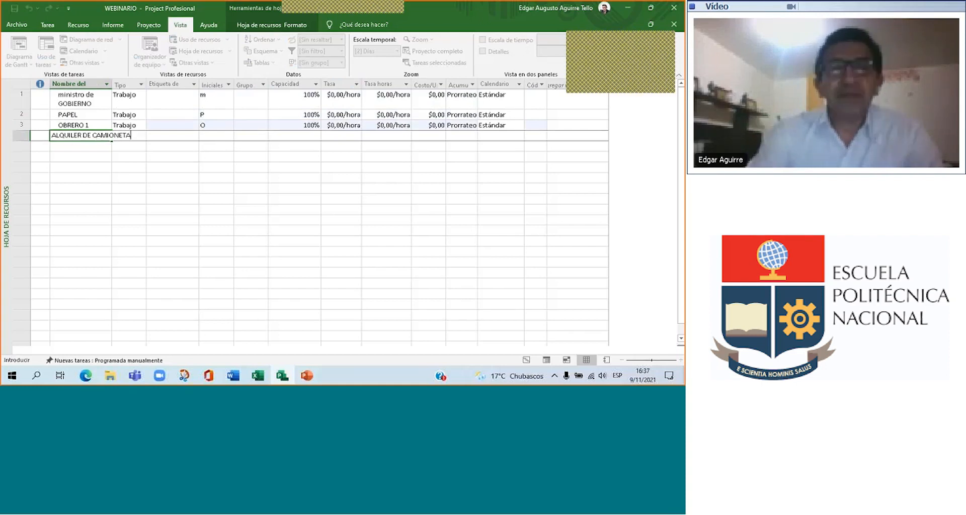
{"action": "key", "text": "Return"}
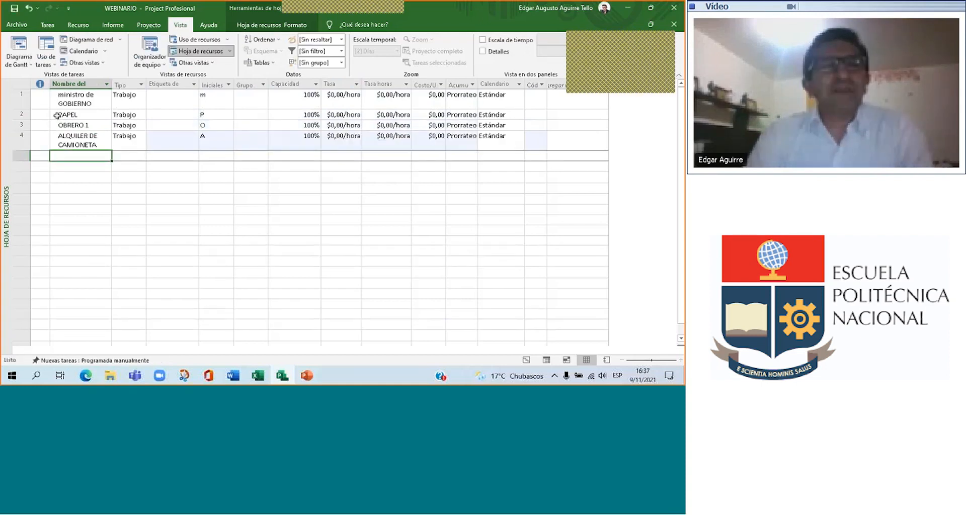
{"action": "left_click_drag", "start_coordinate": [75, 115], "coordinate": [99, 103]}
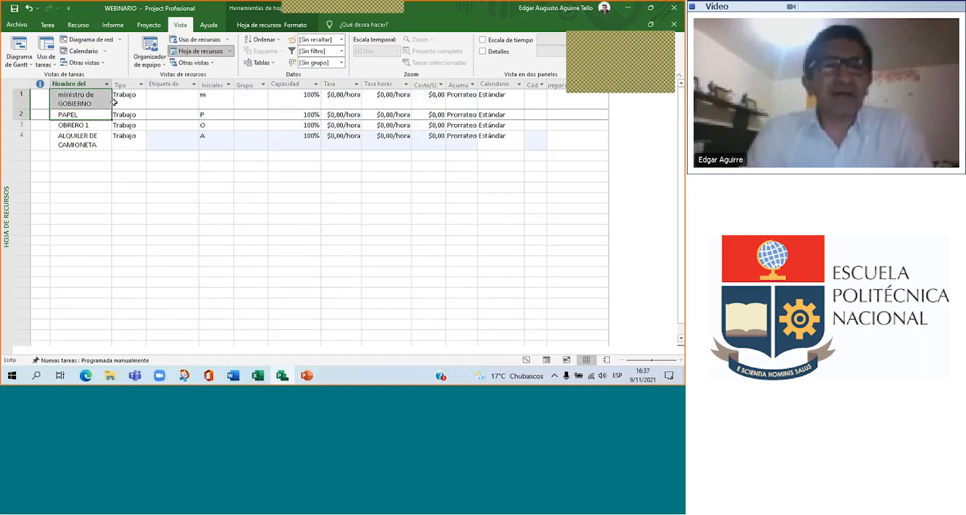
{"action": "left_click", "coordinate": [131, 102]}
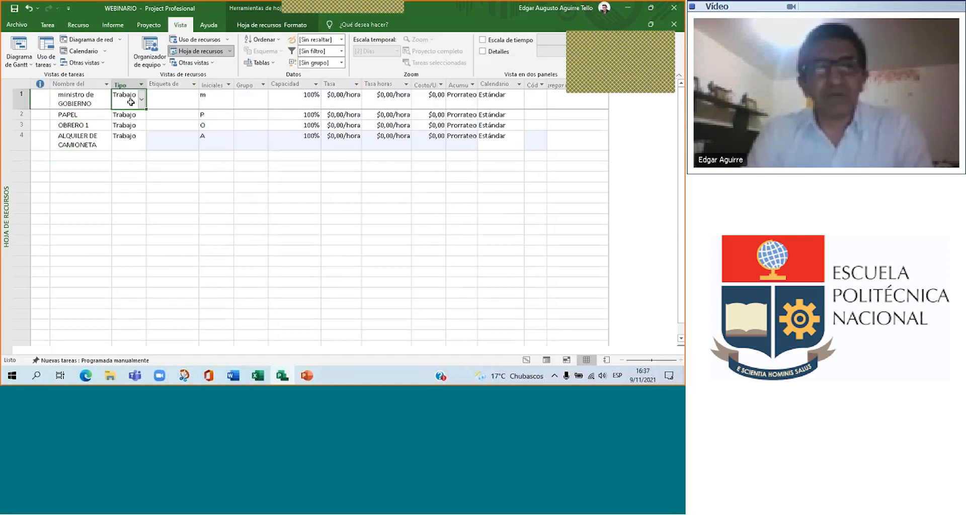
{"action": "left_click", "coordinate": [162, 102]}
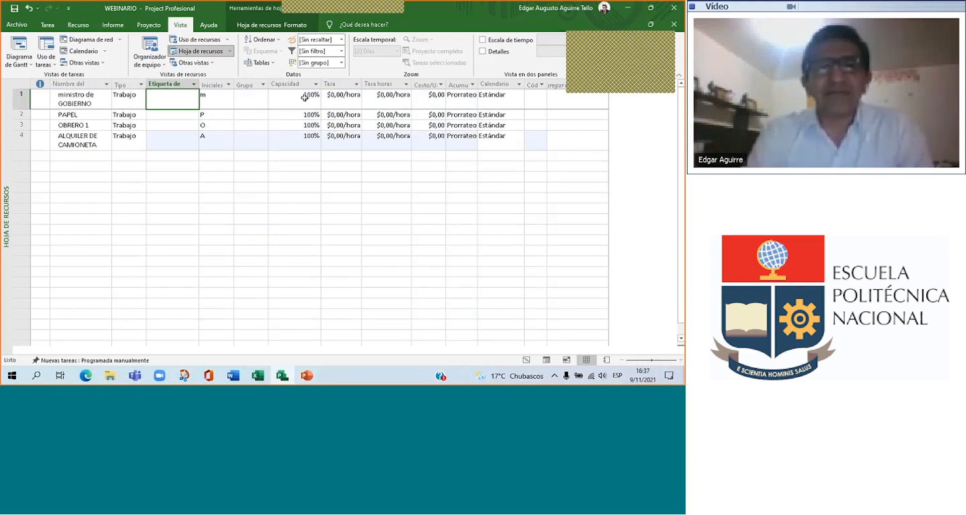
{"action": "left_click", "coordinate": [341, 98]}
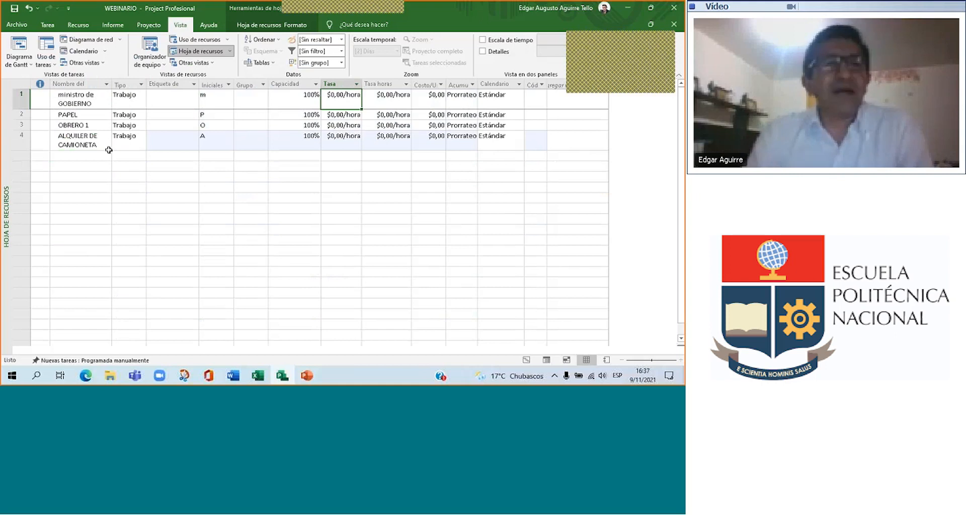
Step: Set the PAPEL resource's type to Material and its material label to RESMA
{"action": "left_click", "coordinate": [120, 115]}
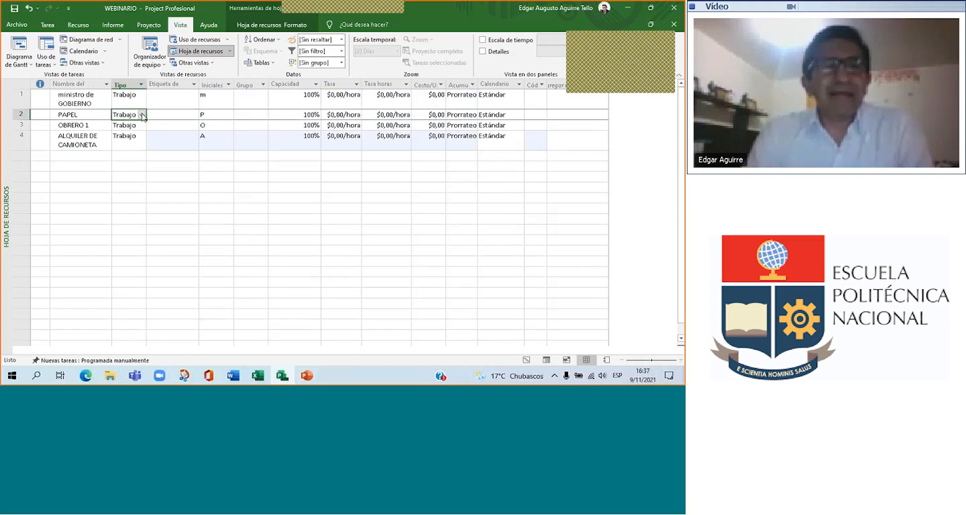
{"action": "left_click", "coordinate": [142, 114]}
{"action": "left_click", "coordinate": [134, 133]}
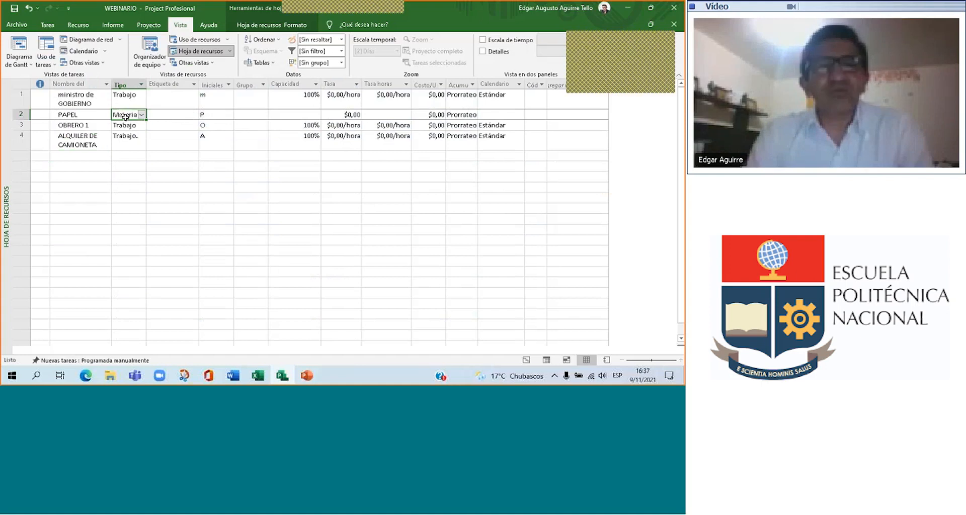
{"action": "left_click", "coordinate": [312, 112]}
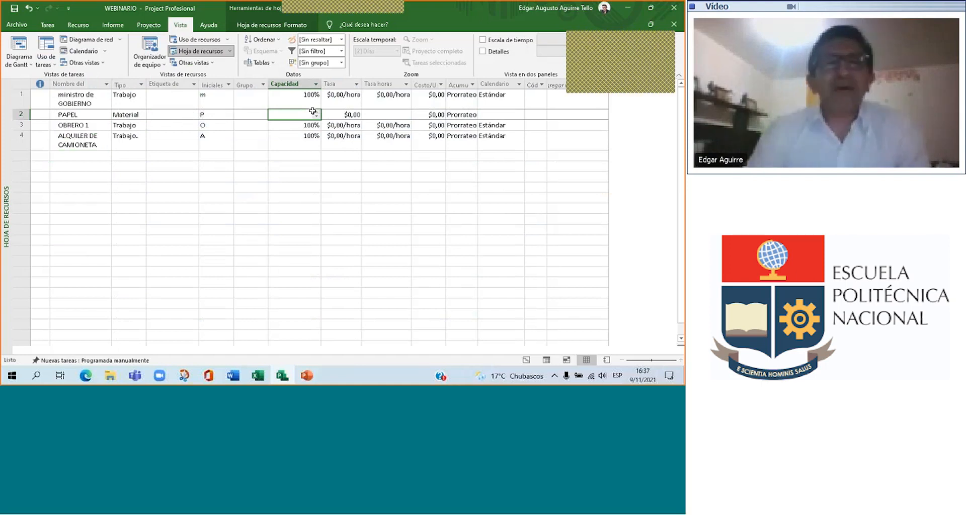
{"action": "left_click", "coordinate": [162, 114]}
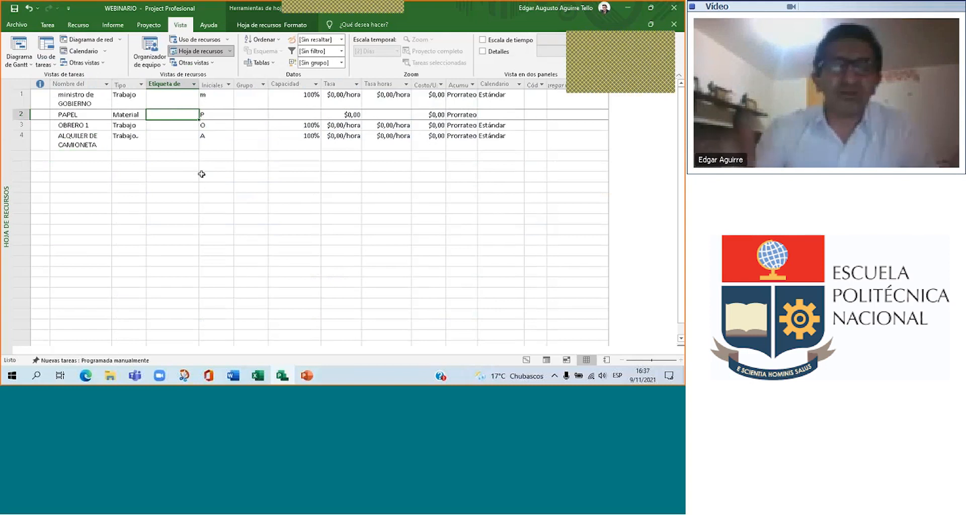
{"action": "type", "text": "RESMA"}
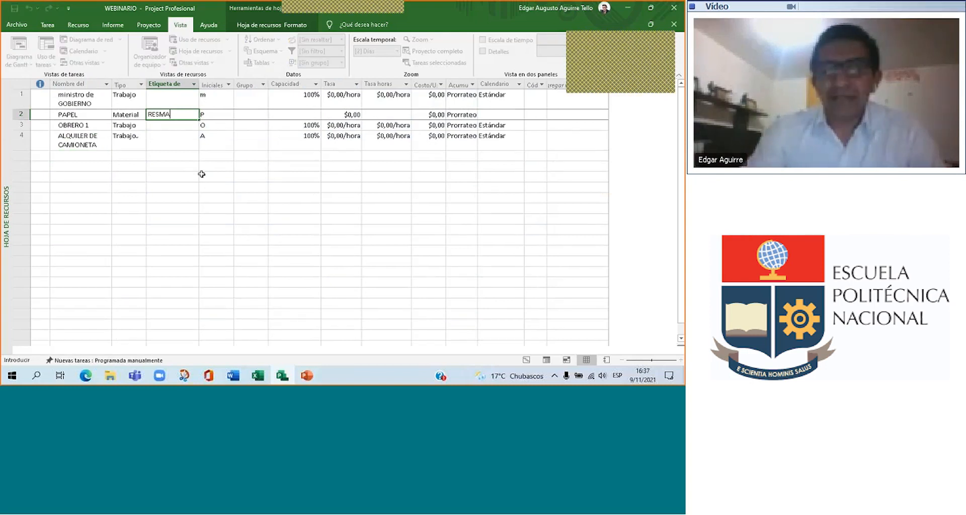
{"action": "key", "text": "Return"}
{"action": "key", "text": "Up"}
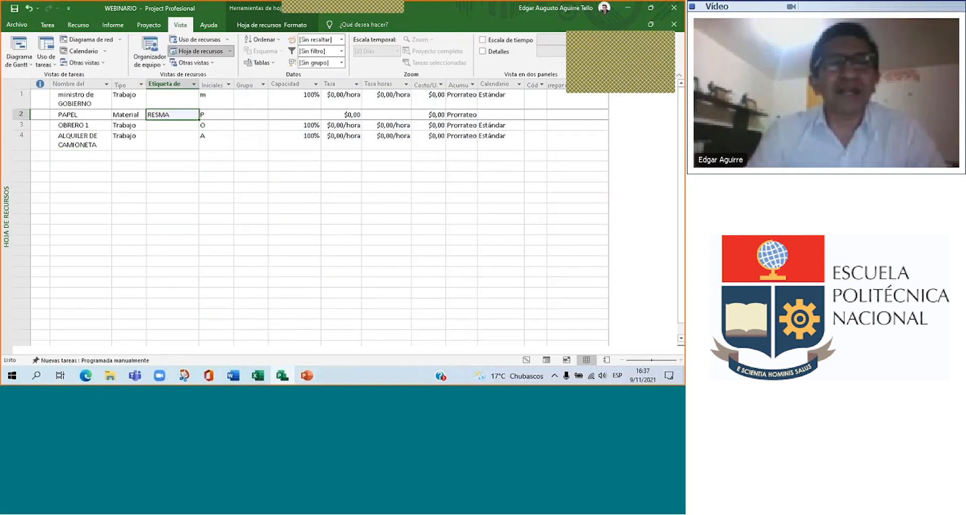
Step: Set the standard rate of the PAPEL resource to $4,00 in the resource sheet
{"action": "key", "text": "Right"}
{"action": "key", "text": "Right"}
{"action": "key", "text": "Right"}
{"action": "key", "text": "Right"}
{"action": "key", "text": "Right"}
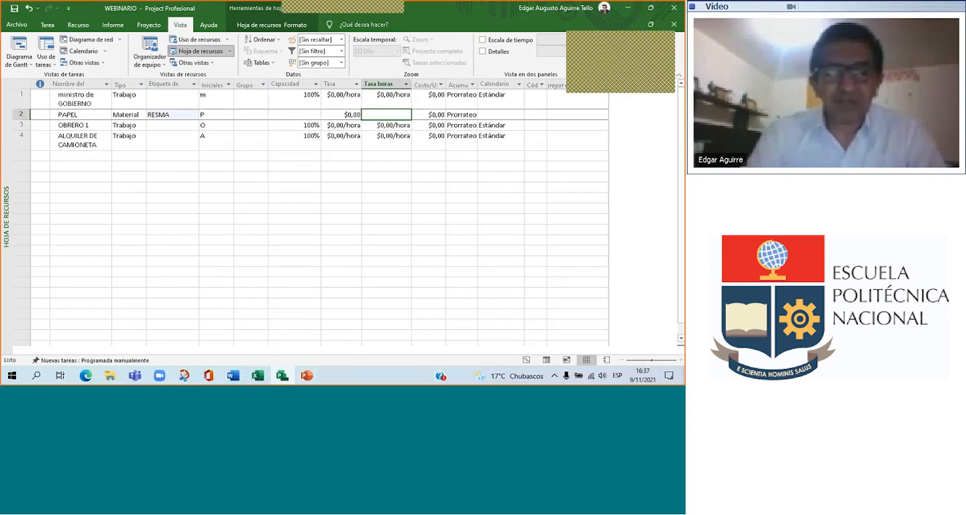
{"action": "key", "text": "Down"}
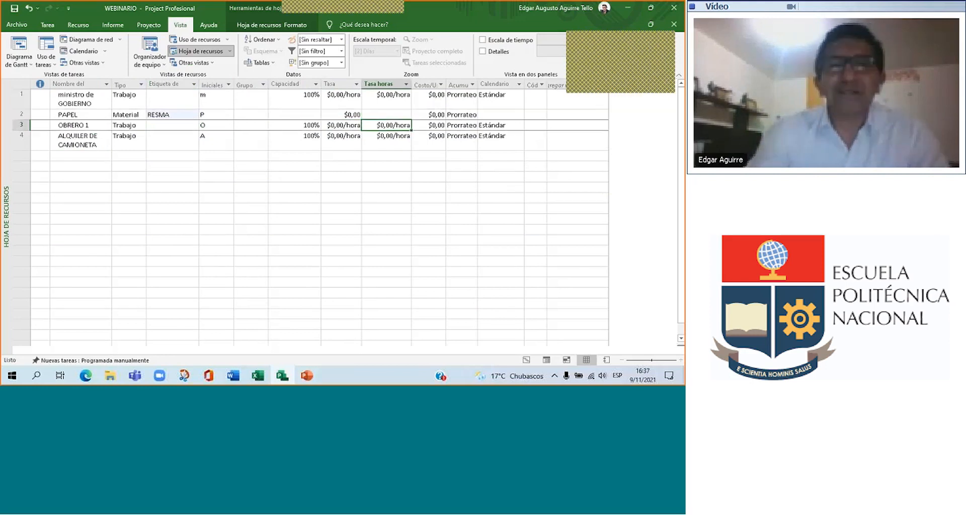
{"action": "key", "text": "Up"}
{"action": "key", "text": "Left"}
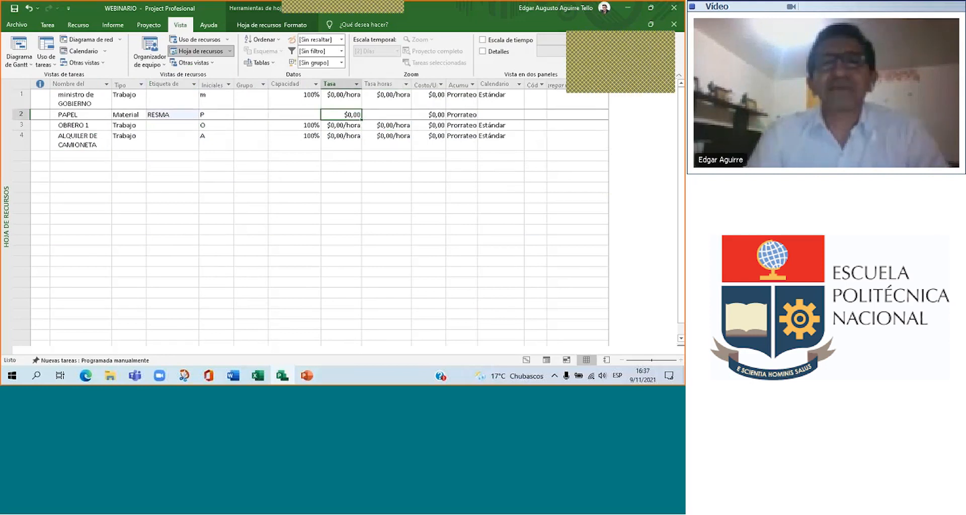
{"action": "type", "text": "4"}
{"action": "key", "text": "Return"}
{"action": "key", "text": "Up"}
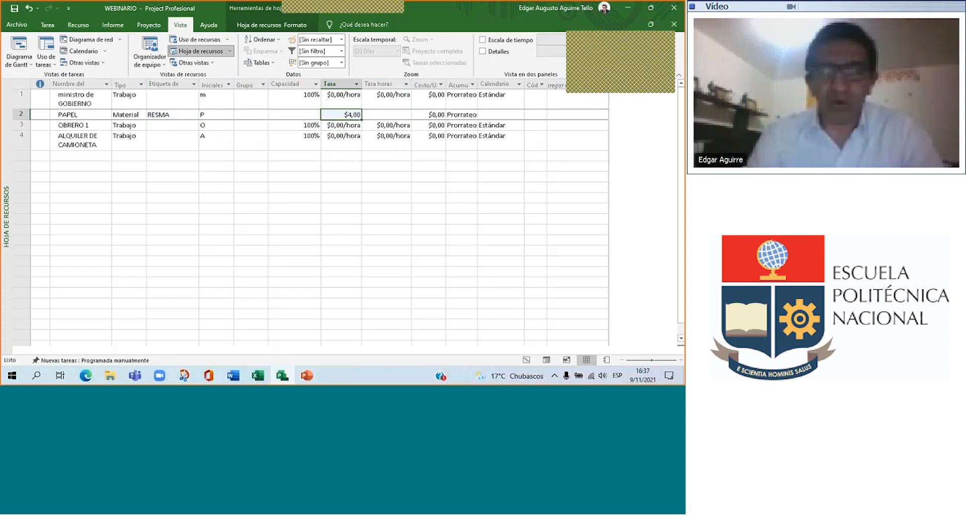
Step: Try to enter 80/SEM as the standard rate of the OBRERO 1 resource
{"action": "key", "text": "Left"}
{"action": "key", "text": "Left"}
{"action": "key", "text": "Left"}
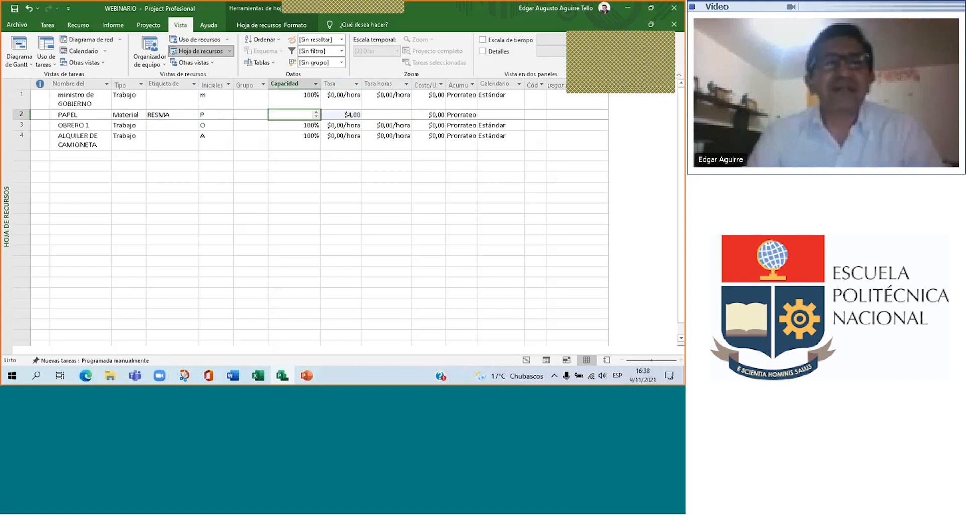
{"action": "key", "text": "Right"}
{"action": "key", "text": "Right"}
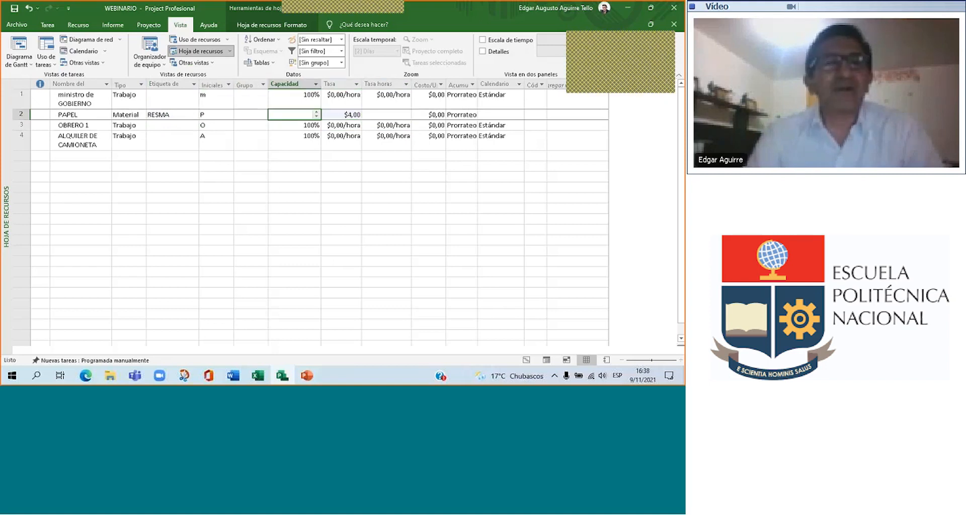
{"action": "key", "text": "Down"}
{"action": "key", "text": "Left"}
{"action": "key", "text": "Left"}
{"action": "key", "text": "Left"}
{"action": "key", "text": "Left"}
{"action": "key", "text": "Right"}
{"action": "key", "text": "Right"}
{"action": "key", "text": "Right"}
{"action": "key", "text": "Right"}
{"action": "key", "text": "Right"}
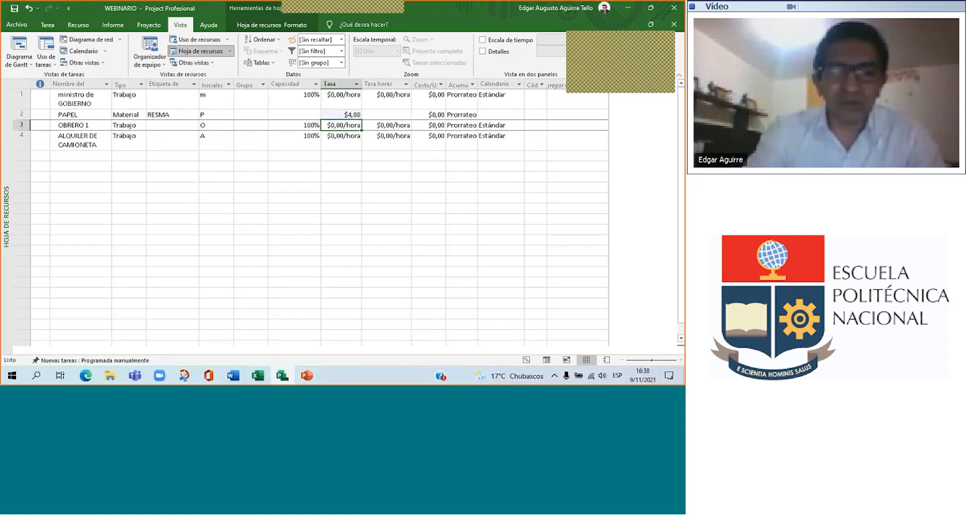
{"action": "type", "text": "80/SEM"}
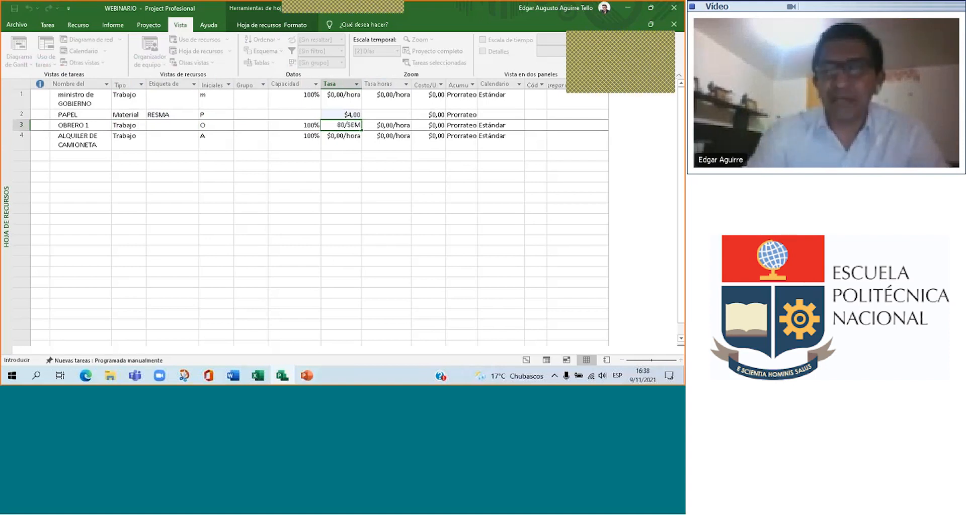
{"action": "key", "text": "Return"}
{"action": "key", "text": "Return"}
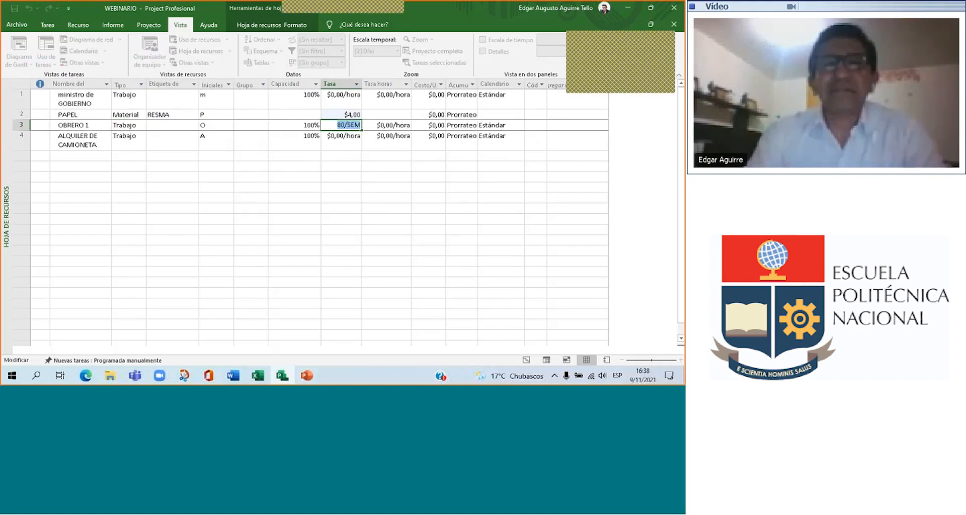
{"action": "key", "text": "Return"}
{"action": "key", "text": "Return"}
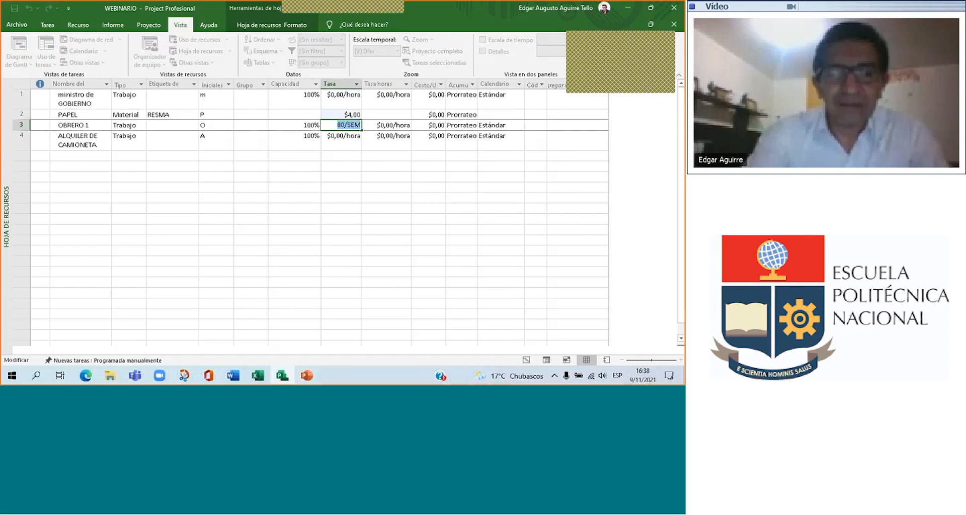
Step: Set the standard rate of the OBRERO 1 resource to $80,00/hora
{"action": "type", "text": "80/"}
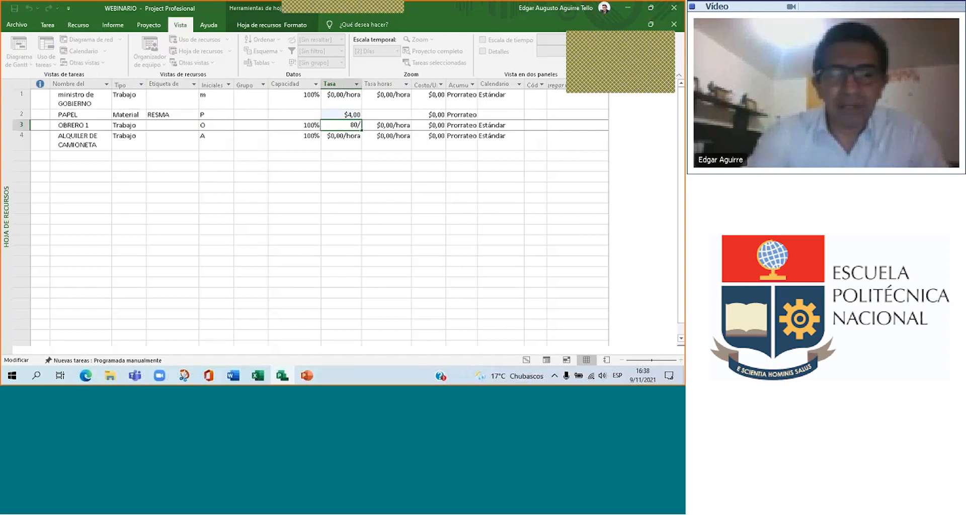
{"action": "key", "text": "Return"}
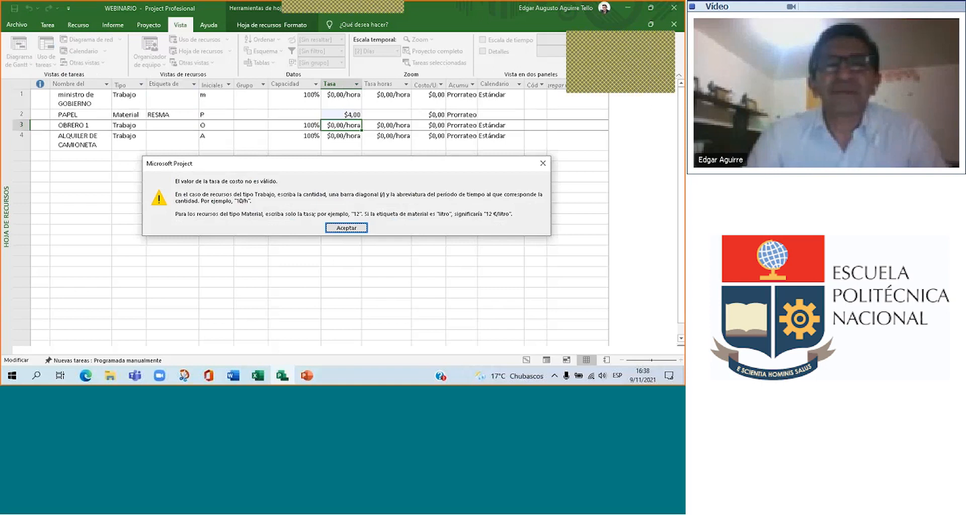
{"action": "key", "text": "Return"}
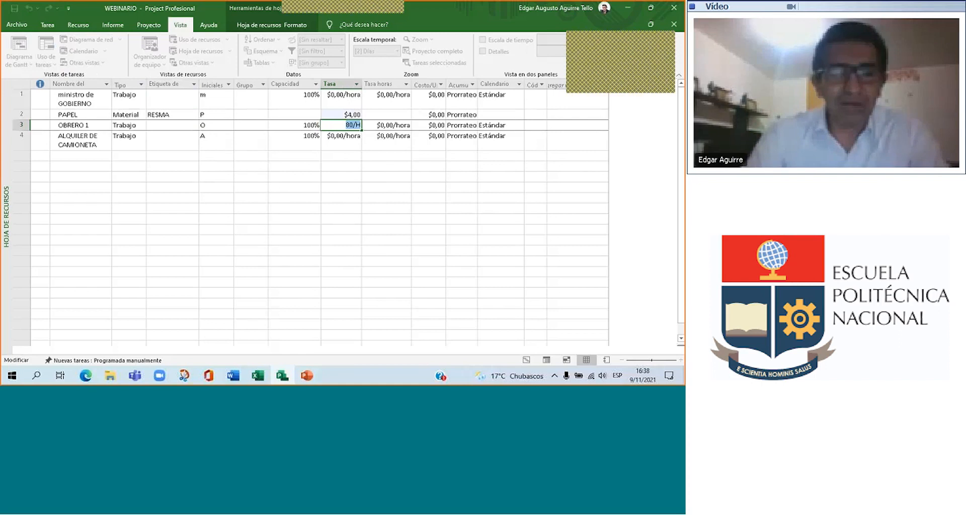
{"action": "type", "text": "80"}
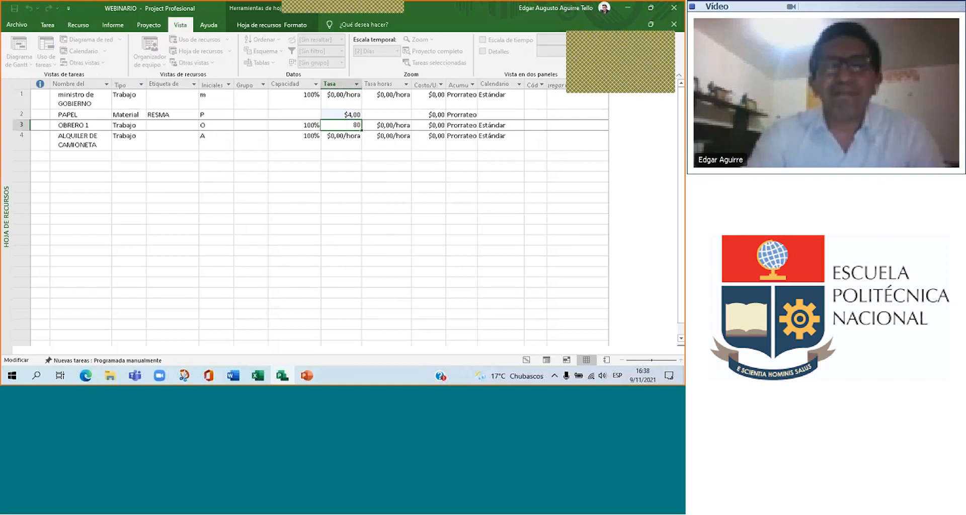
{"action": "key", "text": "Return"}
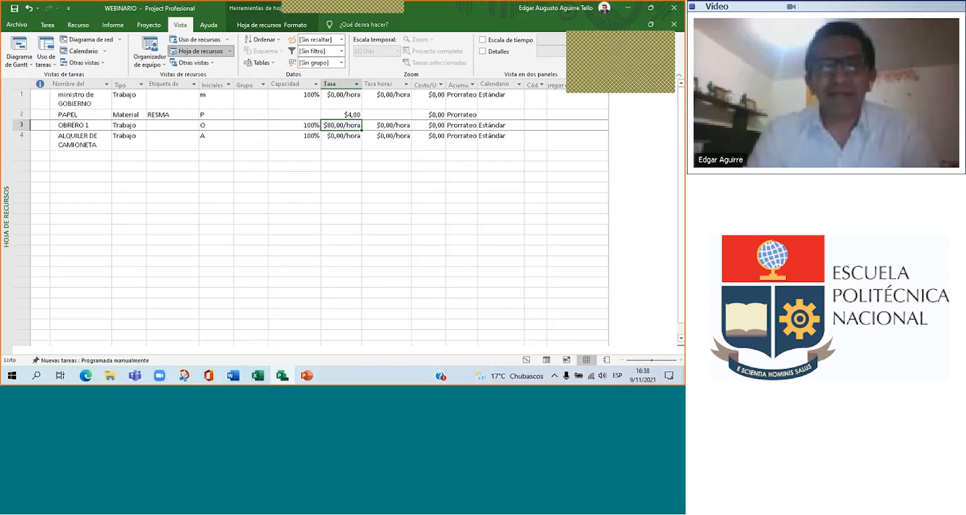
Step: Change the type of the ALQUILER DE CAMIONETA resource to Costo
{"action": "key", "text": "Down"}
{"action": "key", "text": "Left"}
{"action": "key", "text": "Left"}
{"action": "key", "text": "Left"}
{"action": "key", "text": "Left"}
{"action": "key", "text": "Left"}
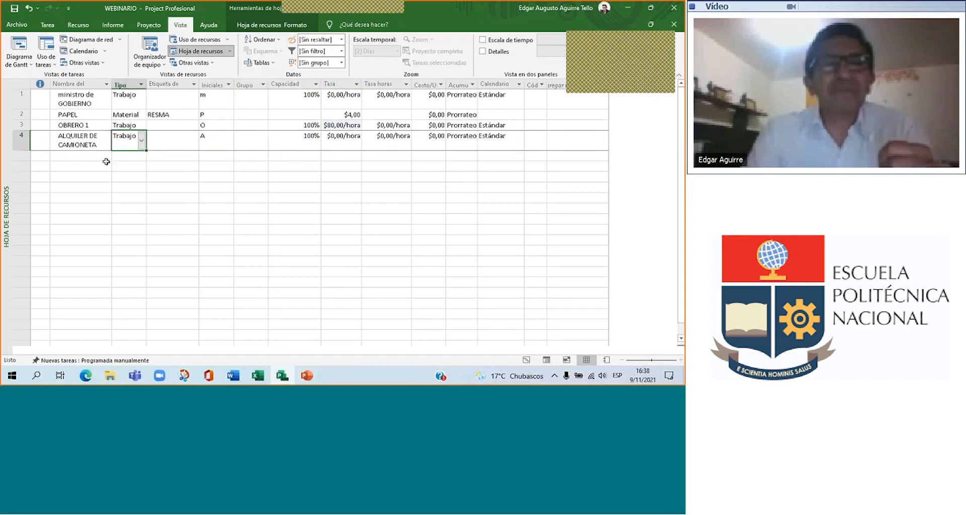
{"action": "left_click", "coordinate": [144, 145]}
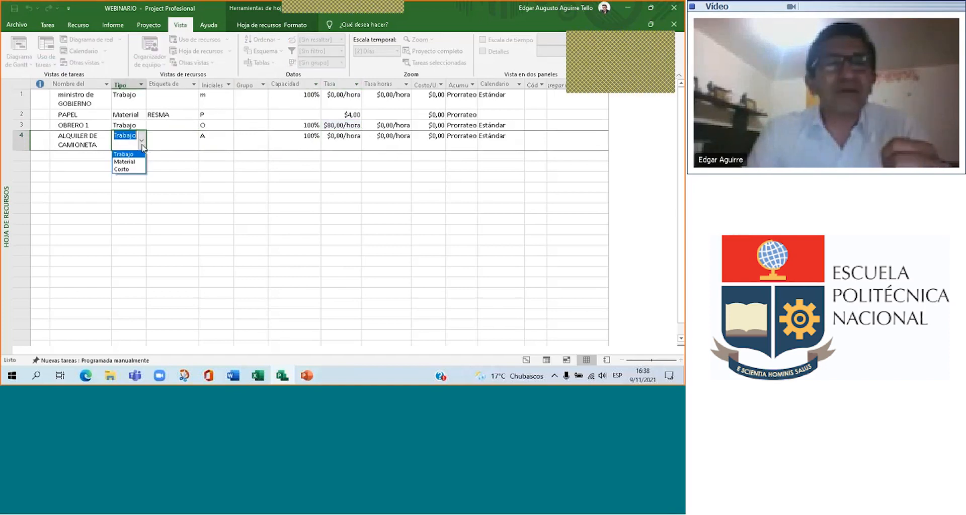
{"action": "left_click", "coordinate": [127, 170]}
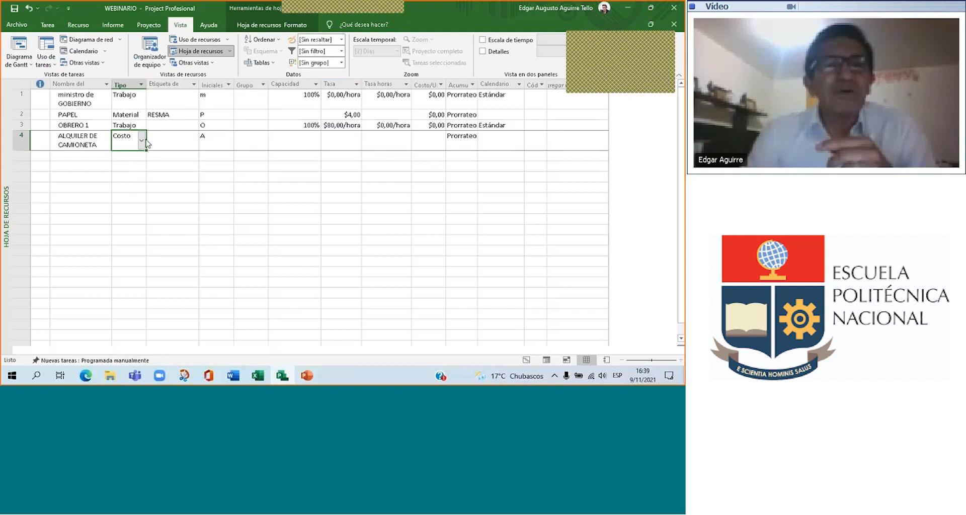
{"action": "left_click", "coordinate": [197, 137]}
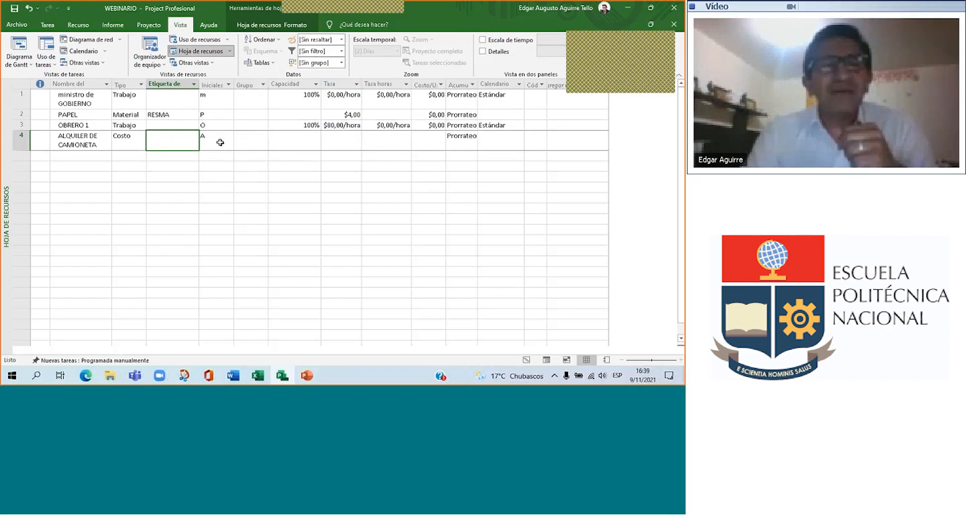
{"action": "left_click", "coordinate": [79, 145]}
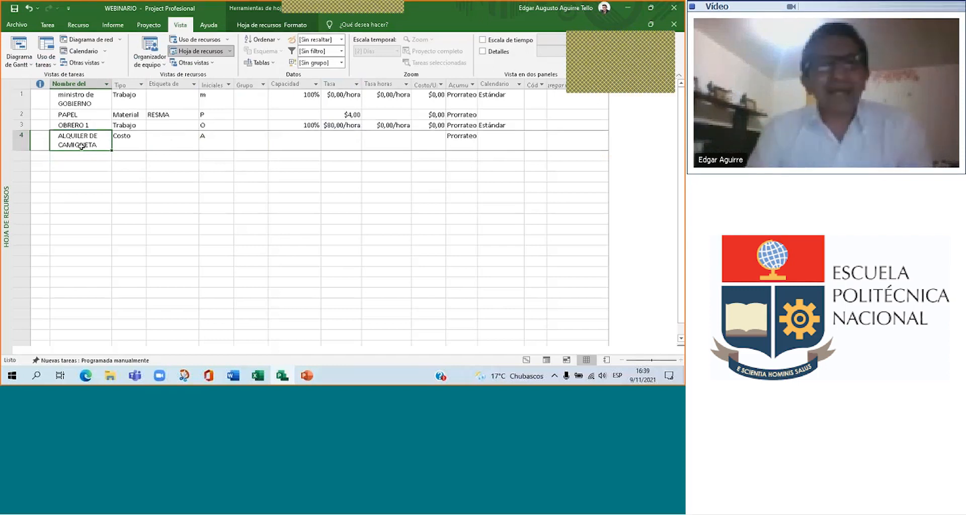
Step: Return to the Gantt chart and open the resource assignments in the task information of TAREAB
{"action": "left_click", "coordinate": [49, 26]}
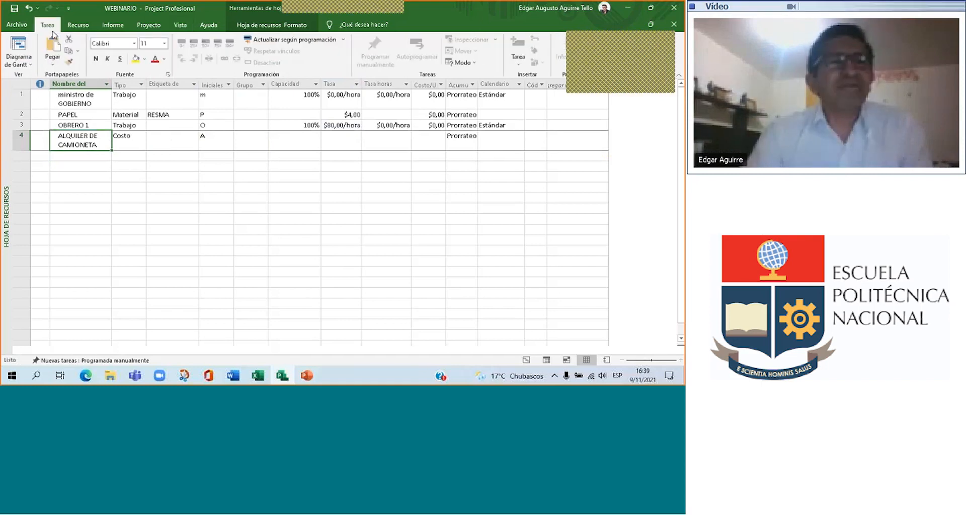
{"action": "left_click", "coordinate": [21, 48]}
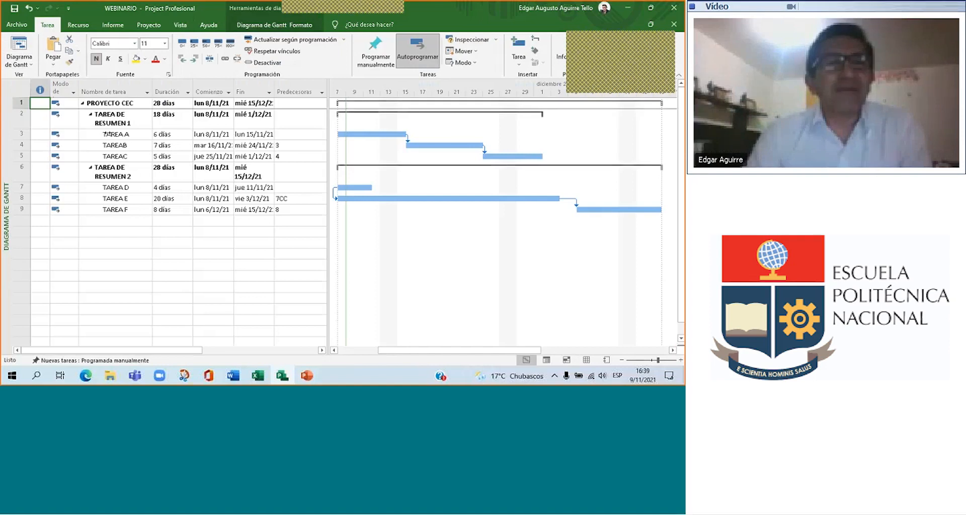
{"action": "left_click", "coordinate": [114, 145]}
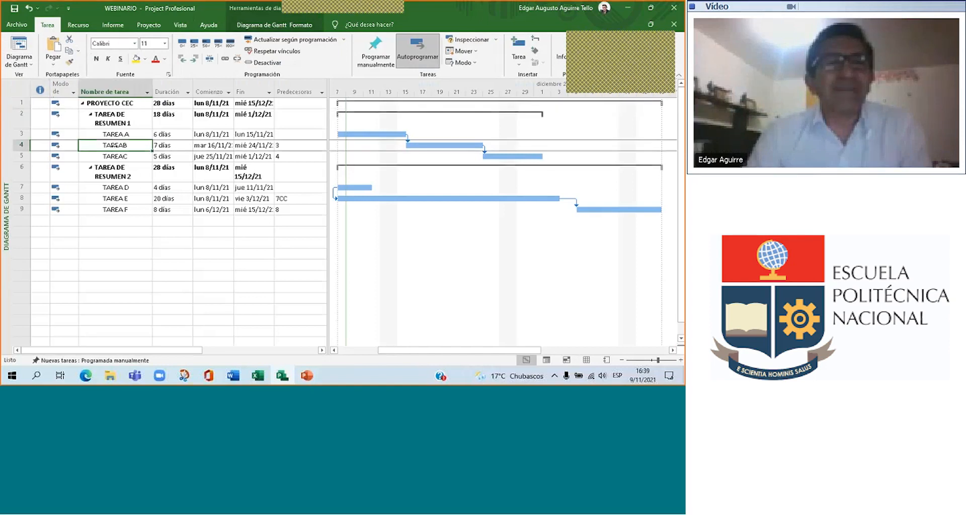
{"action": "double_click", "coordinate": [115, 145]}
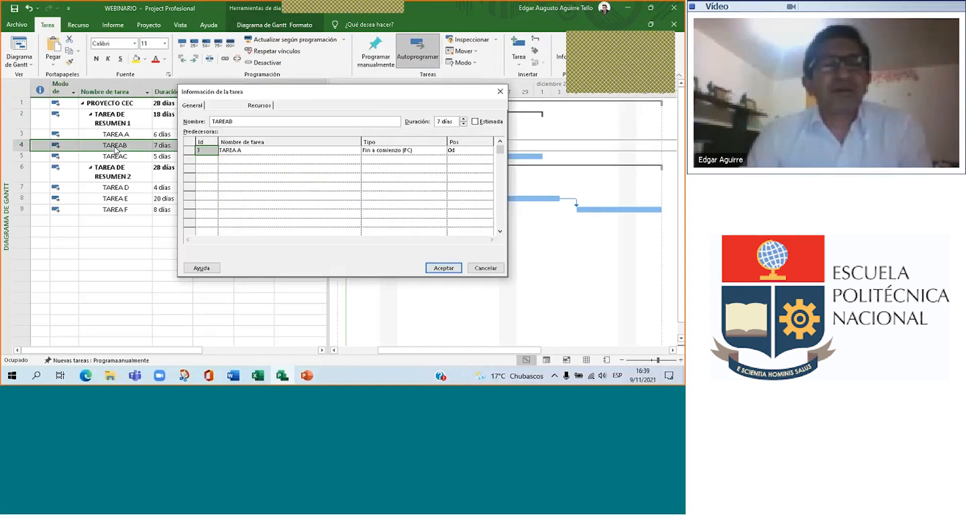
{"action": "left_click", "coordinate": [258, 104]}
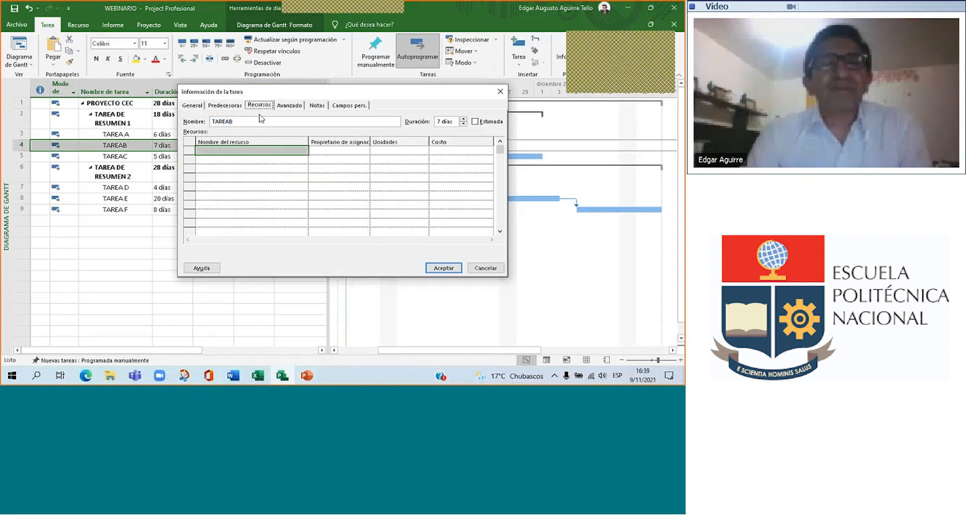
Step: Assign the ALQUILER DE CAMIONETA resource to TAREAB with a cost of $5,00 and accept the task information
{"action": "left_click", "coordinate": [254, 151]}
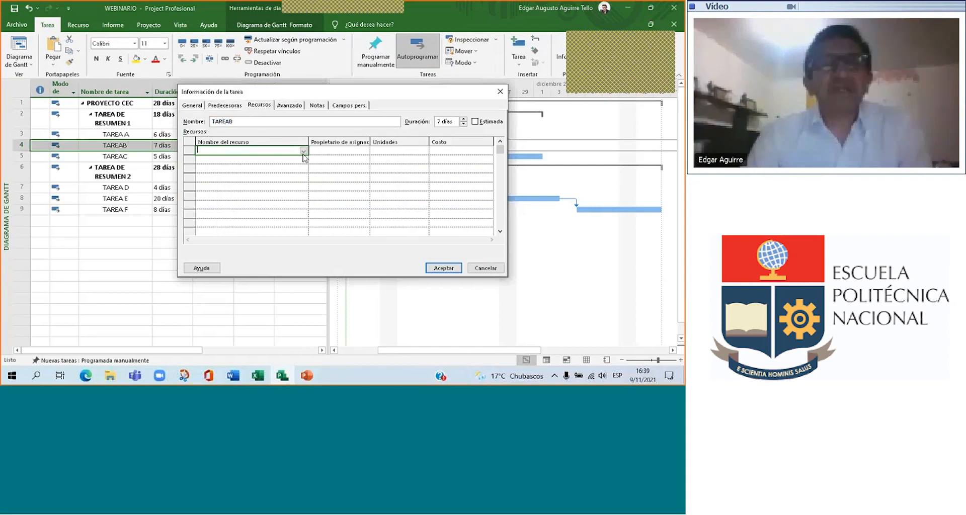
{"action": "left_click", "coordinate": [304, 152]}
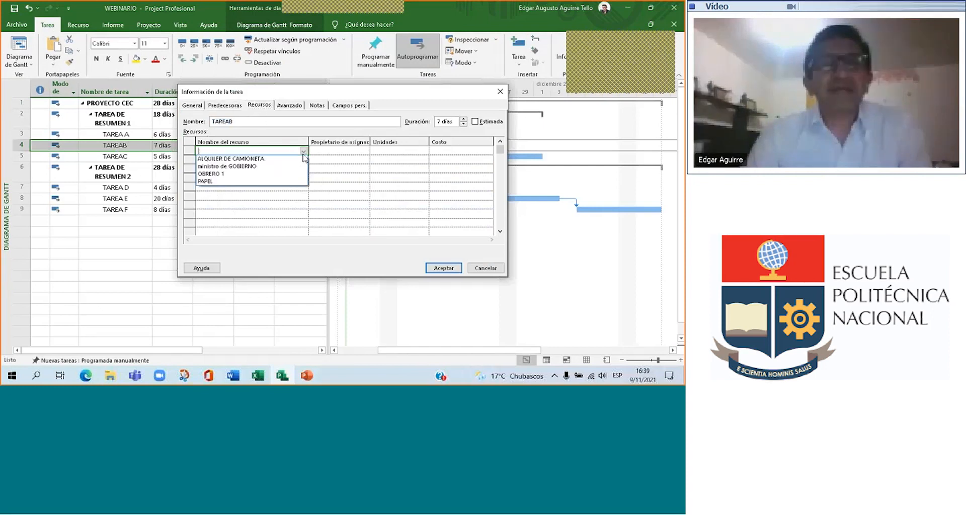
{"action": "left_click", "coordinate": [256, 158]}
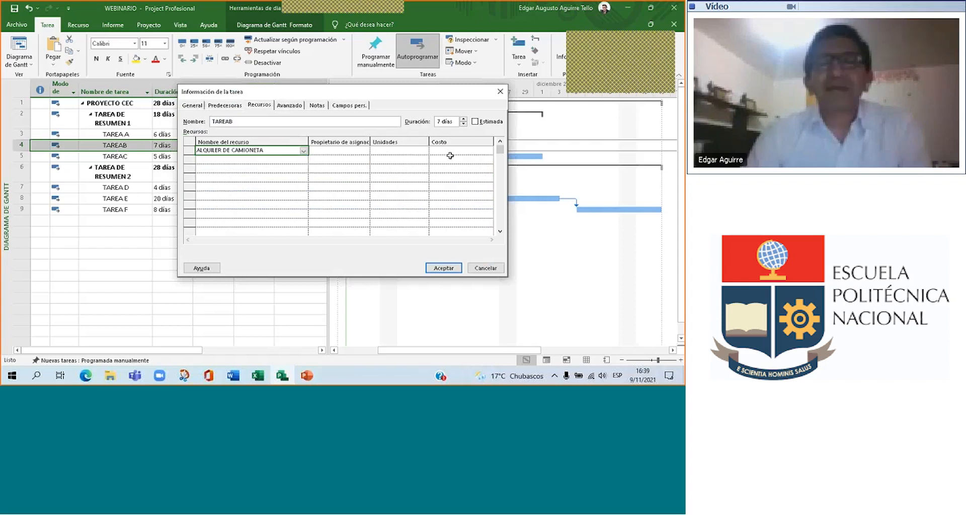
{"action": "left_click", "coordinate": [450, 150]}
{"action": "type", "text": "5"}
{"action": "key", "text": "Return"}
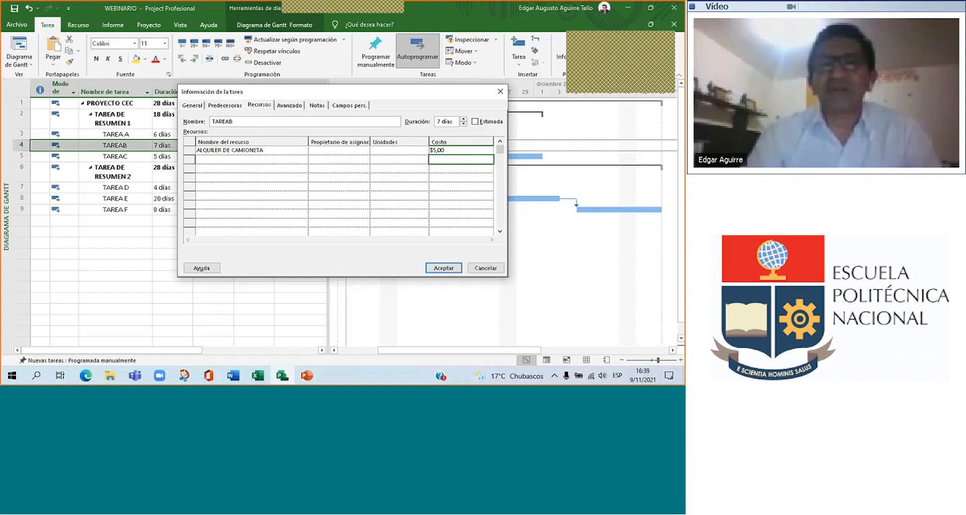
{"action": "left_click", "coordinate": [444, 268]}
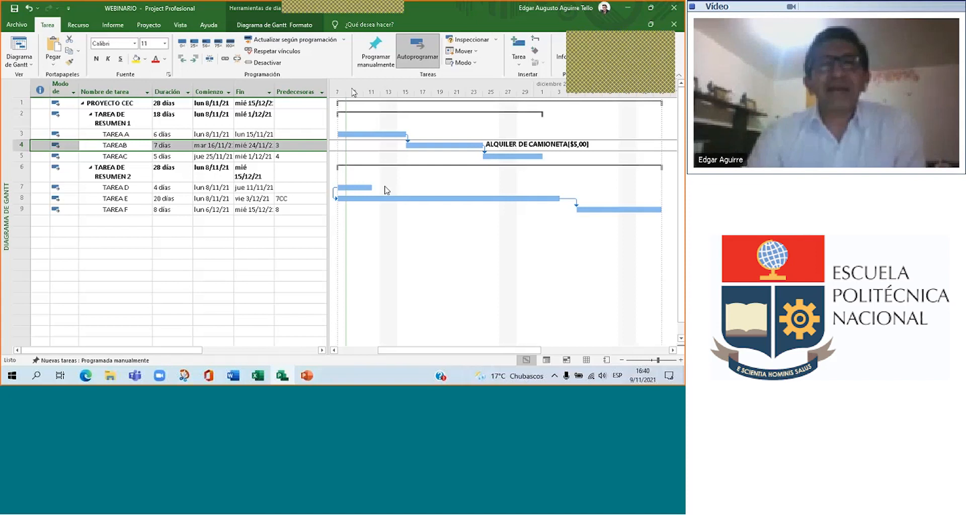
{"action": "left_click", "coordinate": [197, 17]}
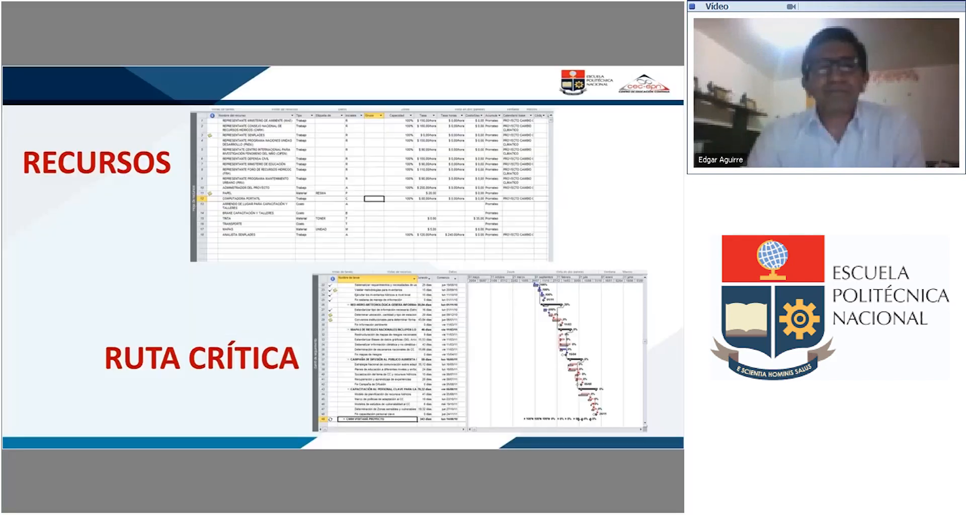